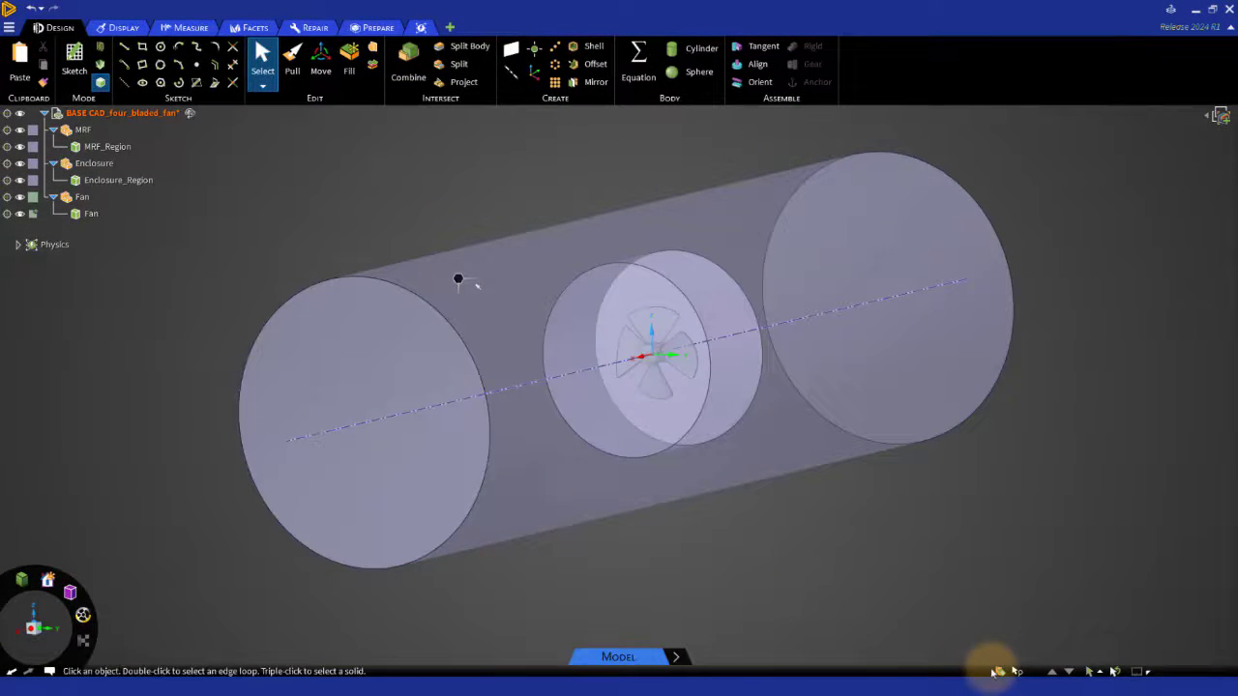
- Hide the MRF_Region and Enclosure_Region bodies from the Named Selections list
left_click(996, 670)
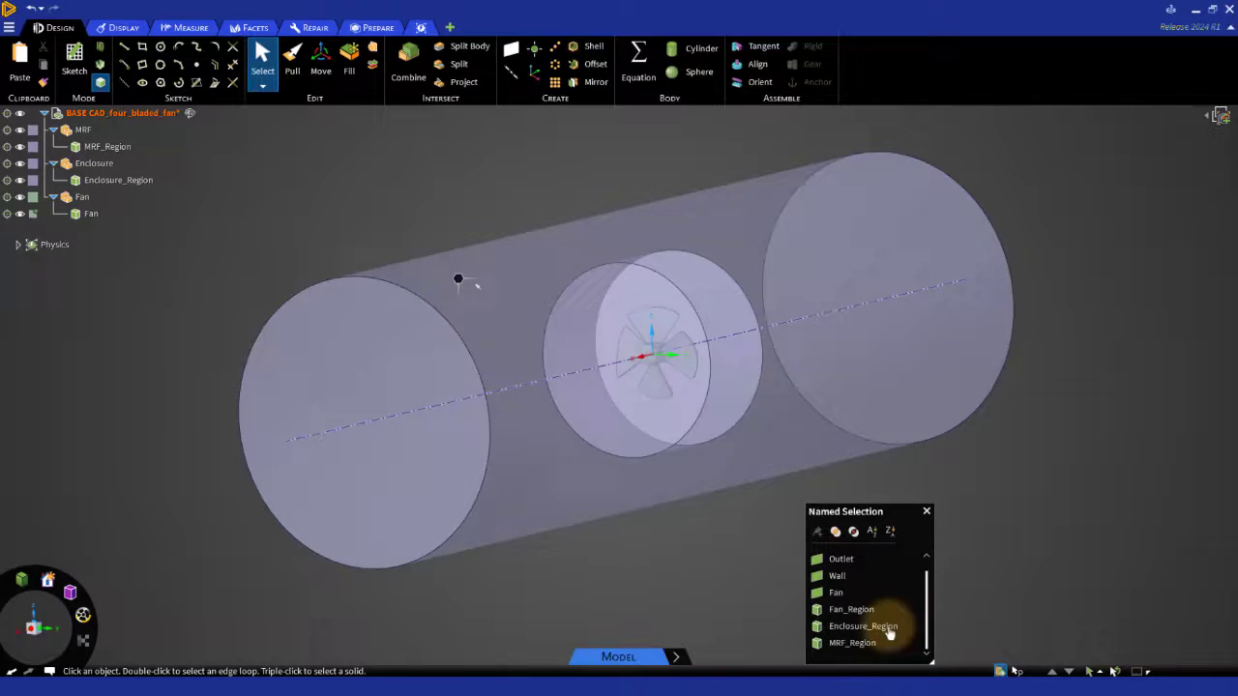
left_click(871, 645)
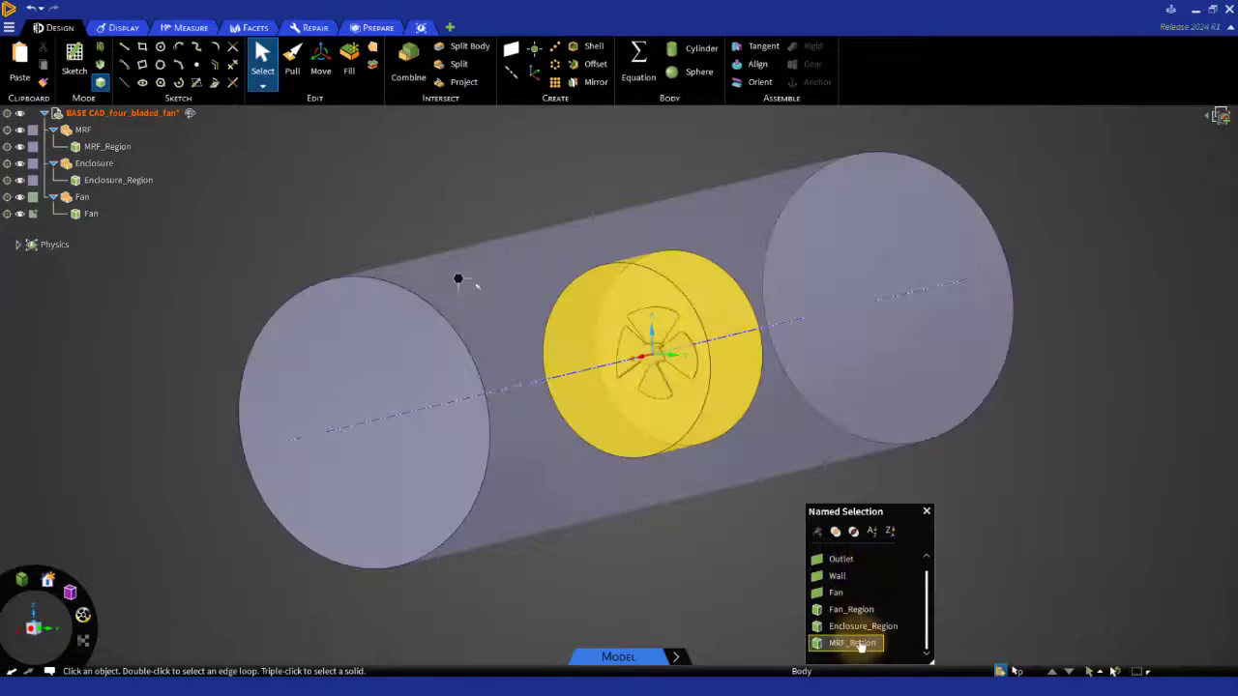
left_click(859, 645)
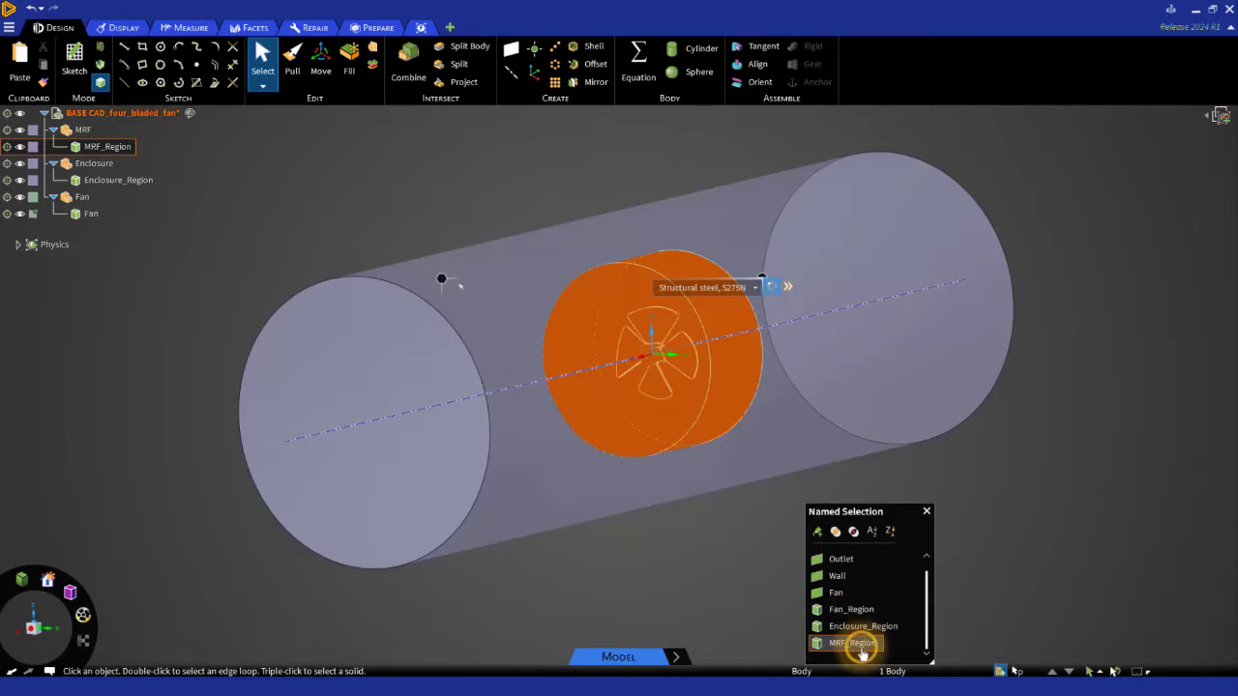
left_click(859, 629, "ctrl")
right_click(861, 633)
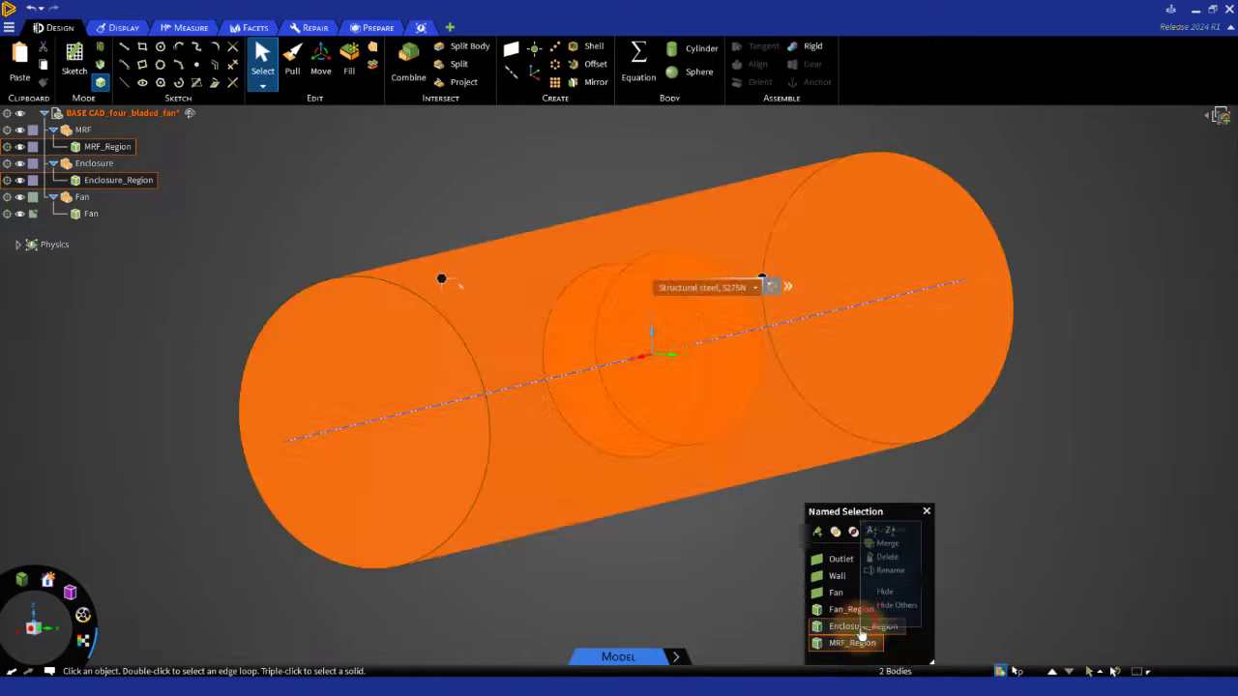
left_click(878, 591)
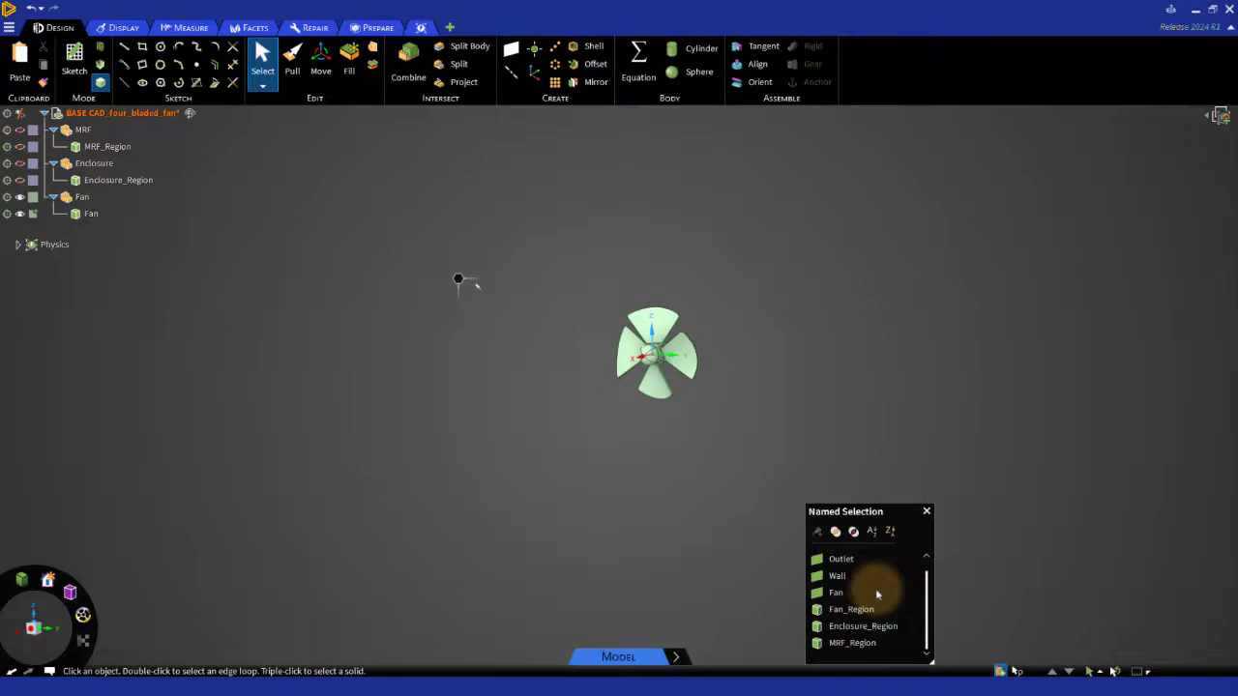
left_click(925, 511)
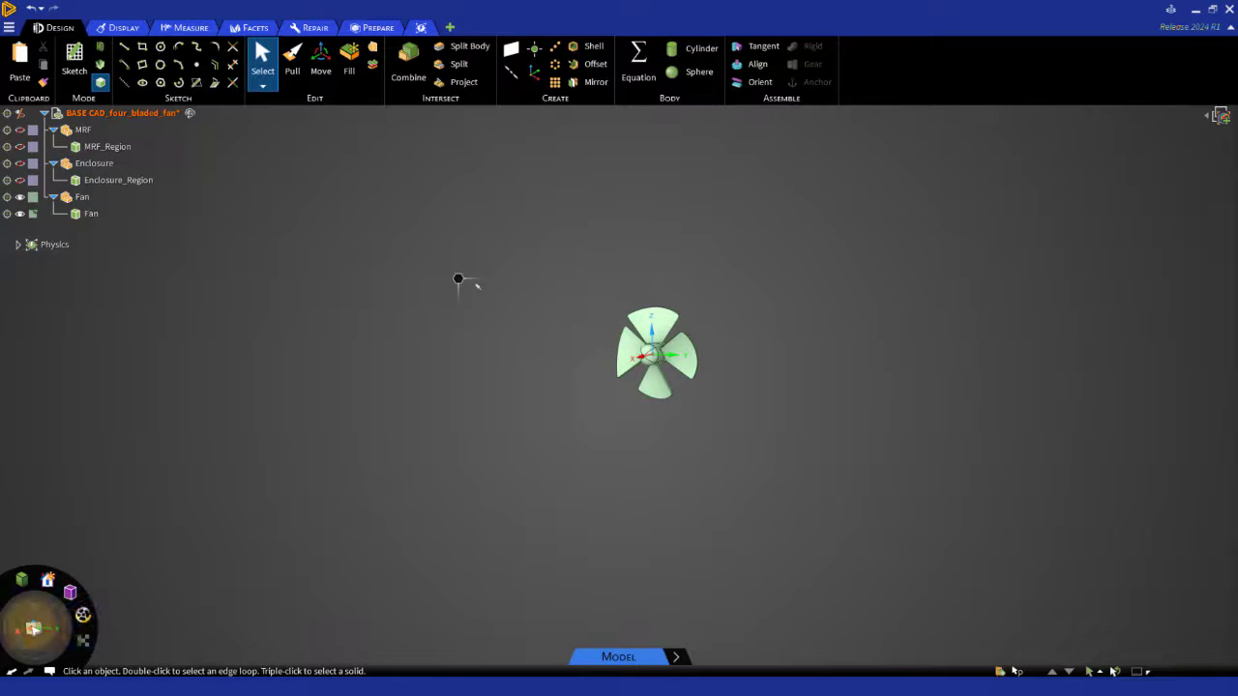
- Switch to the front view and zoom in on the four-bladed fan
left_click(33, 627)
scroll(851, 420, "up", 1)
scroll(837, 422, "up", 1)
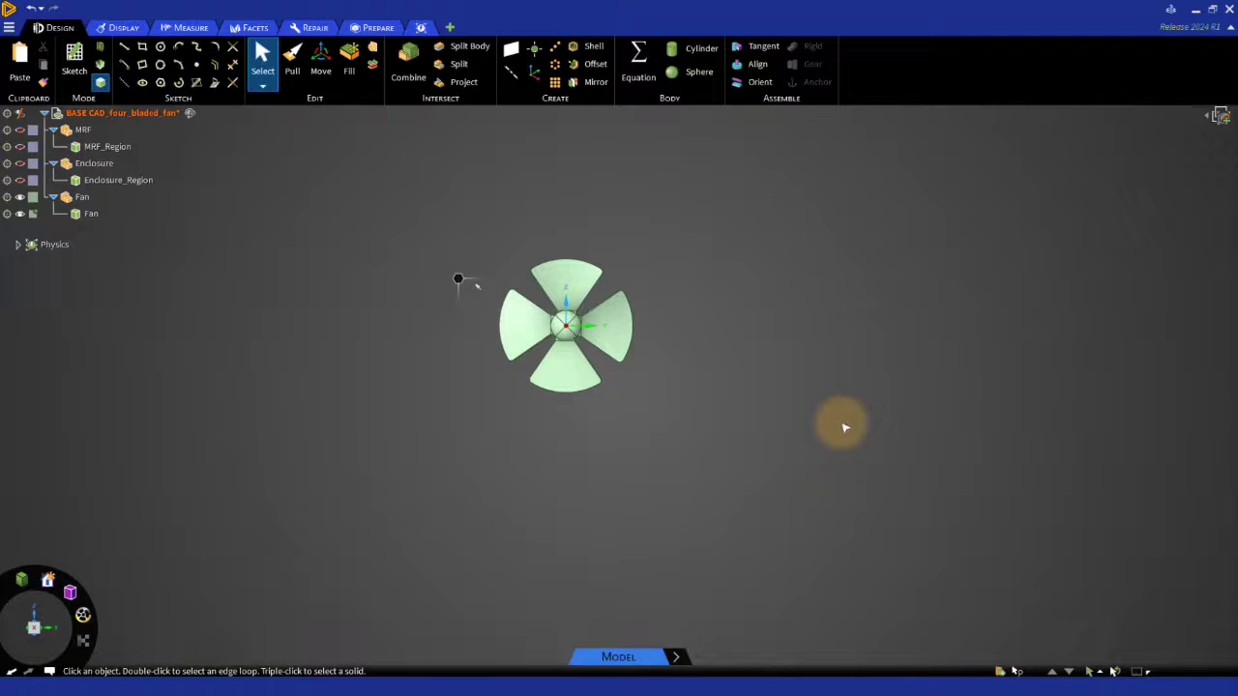
scroll(838, 423, "up", 1)
scroll(760, 448, "up", 1)
middle_click_drag(762, 450, 1028, 602, "shift")
scroll(873, 522, "up", 2)
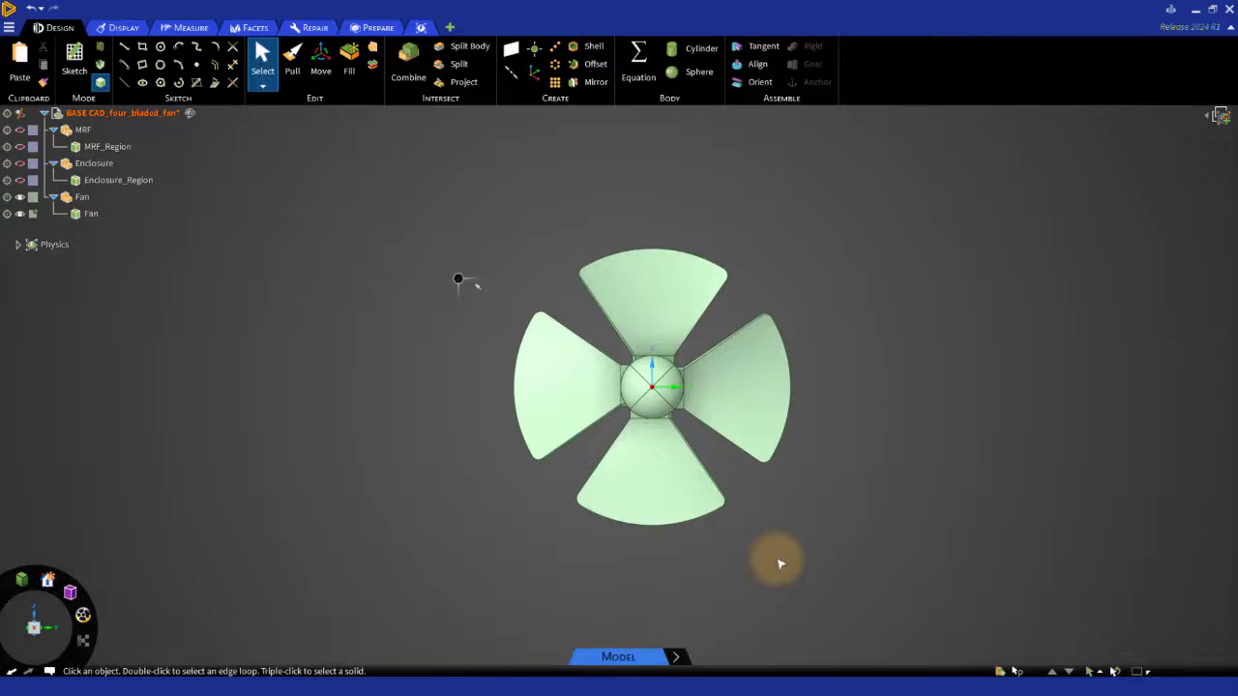
- Create two datum planes through the diagonal hub edges of the fan
left_click(532, 545)
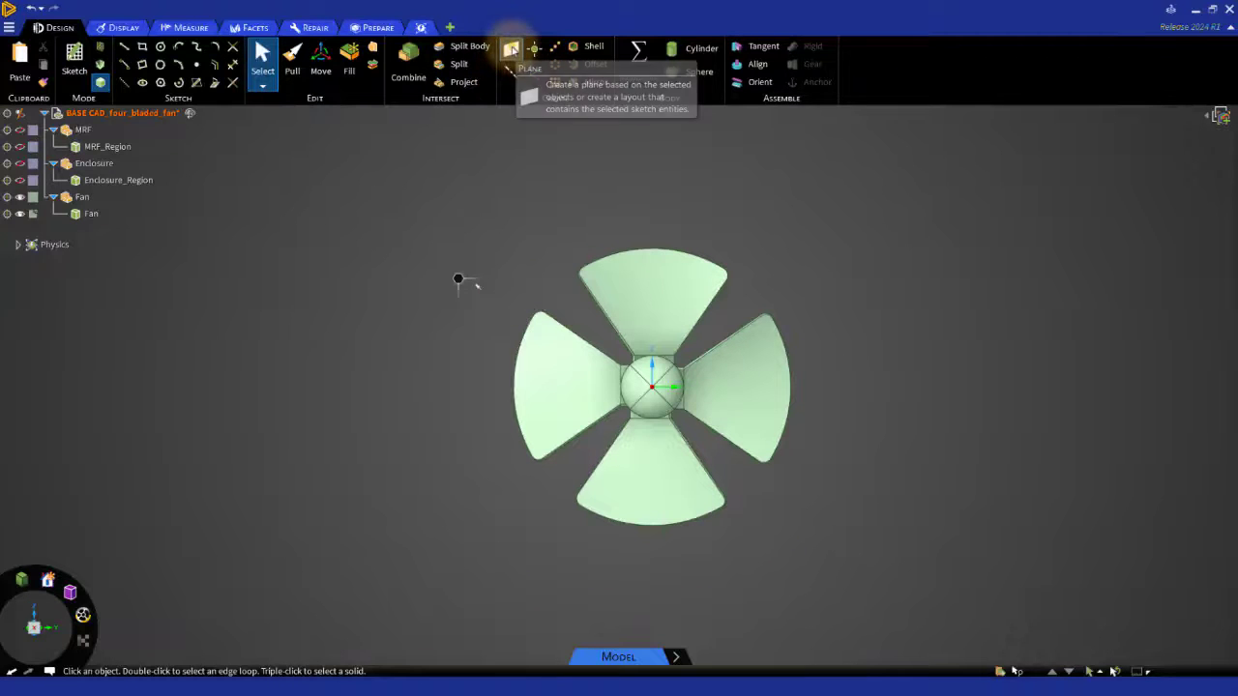
left_click(511, 47)
scroll(663, 430, "up", 5)
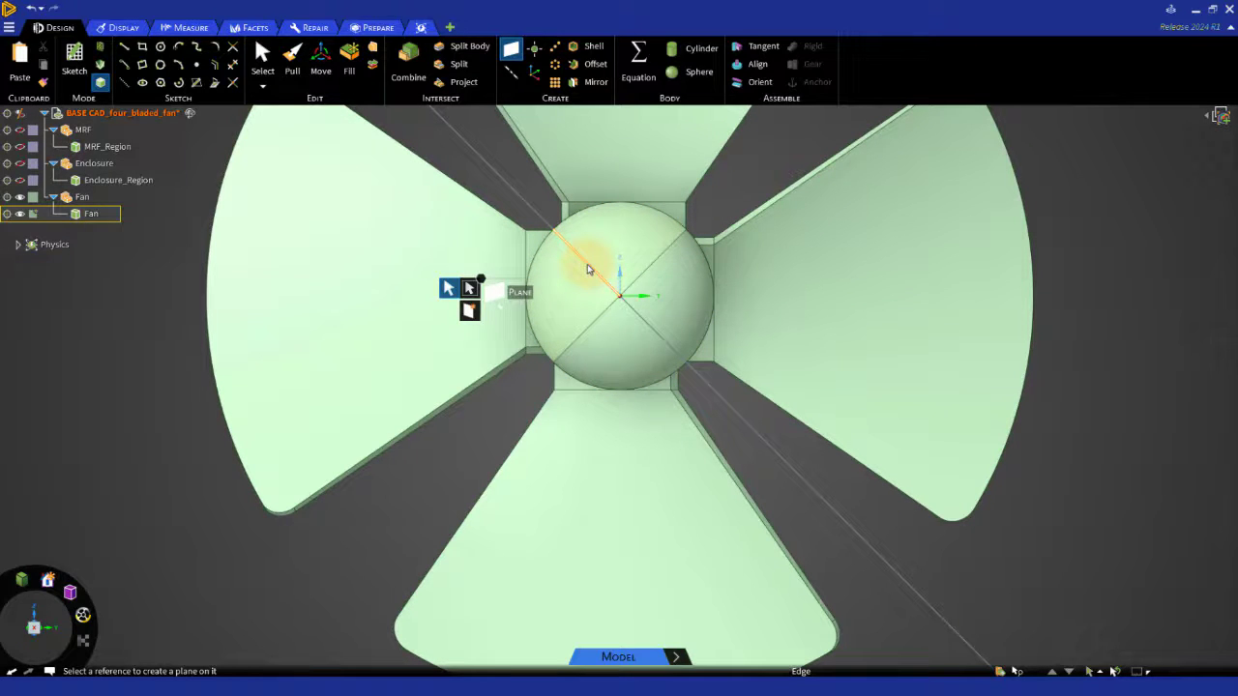
left_click(587, 270)
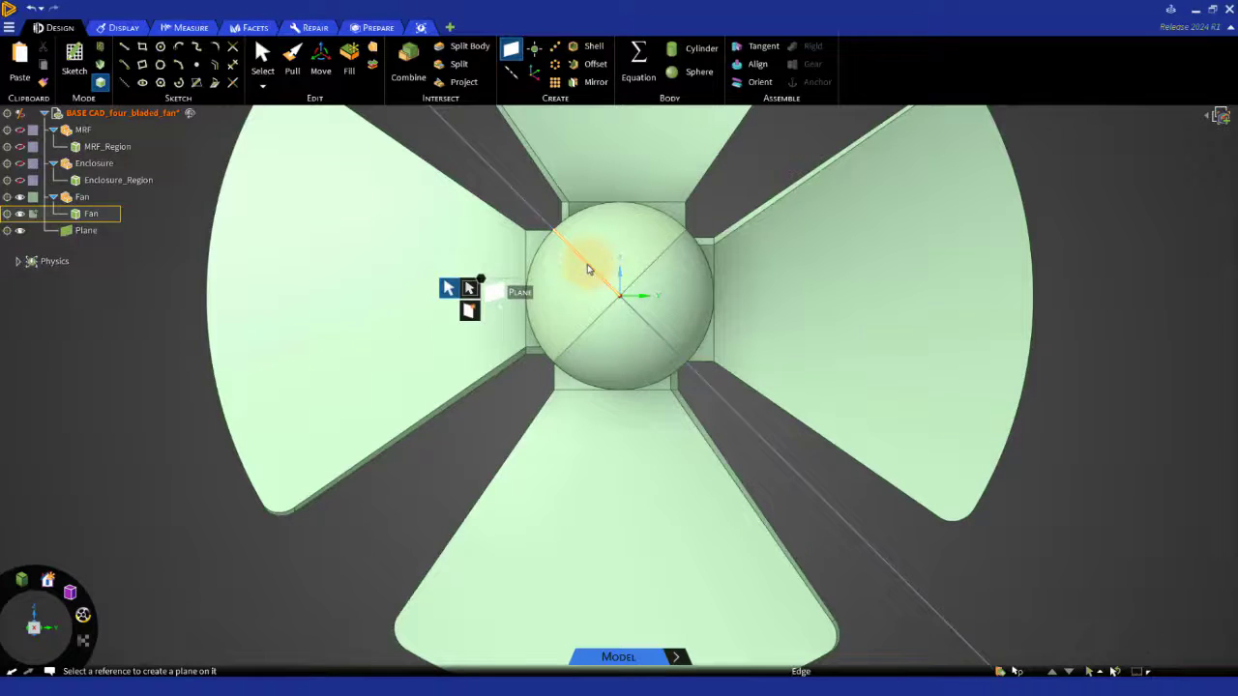
left_click(669, 252)
- Show all hidden bodies so the MRF and enclosure cylinders reappear
scroll(658, 377, "down", 3)
scroll(664, 426, "down", 3)
scroll(667, 443, "down", 3)
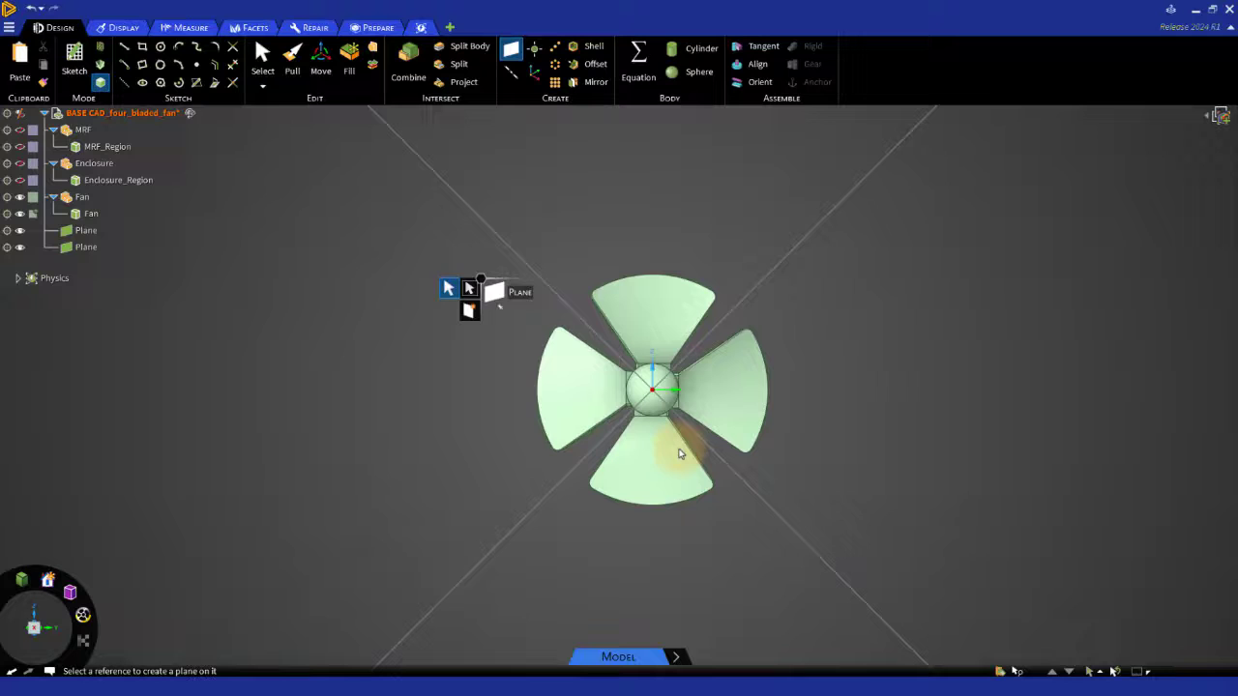
scroll(682, 455, "down", 1)
scroll(1010, 295, "down", 2)
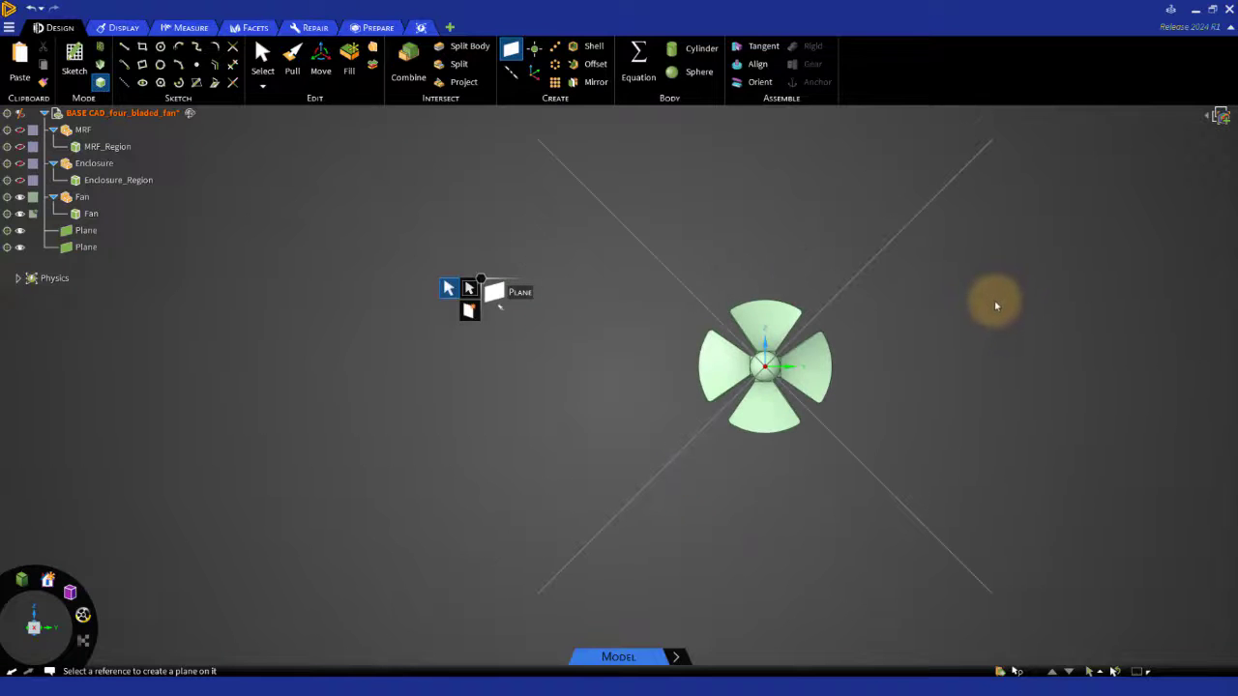
right_click(1000, 274)
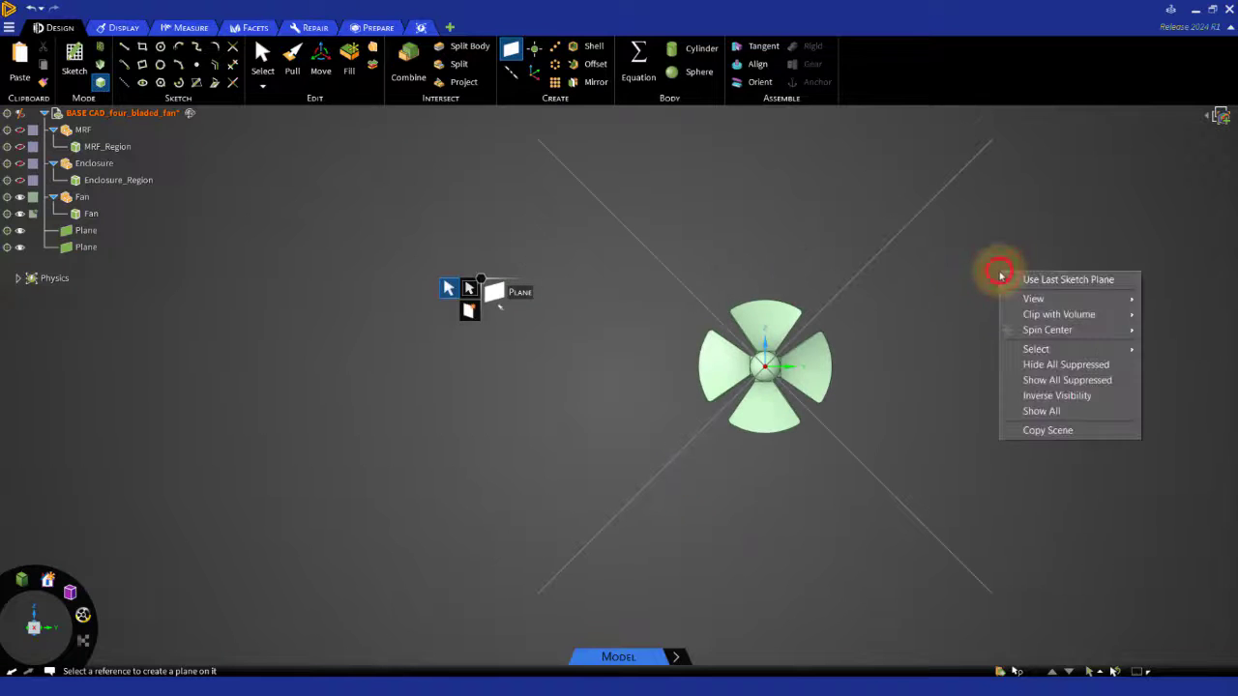
left_click(1054, 411)
mouse_move(1056, 418)
middle_mouse_down("shift")
mouse_move(967, 434)
mouse_move(887, 429)
middle_mouse_up("shift")
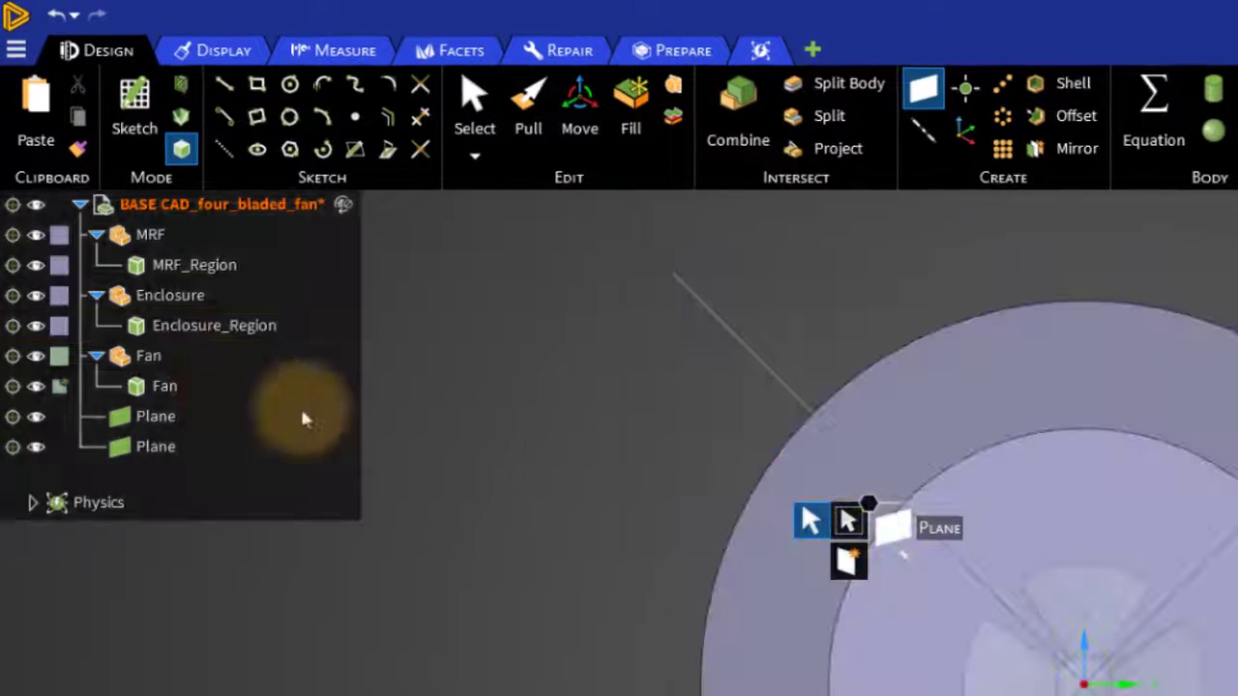
- Exclude the fan from simulation and split both regions along the two diagonal planes
right_click(157, 358)
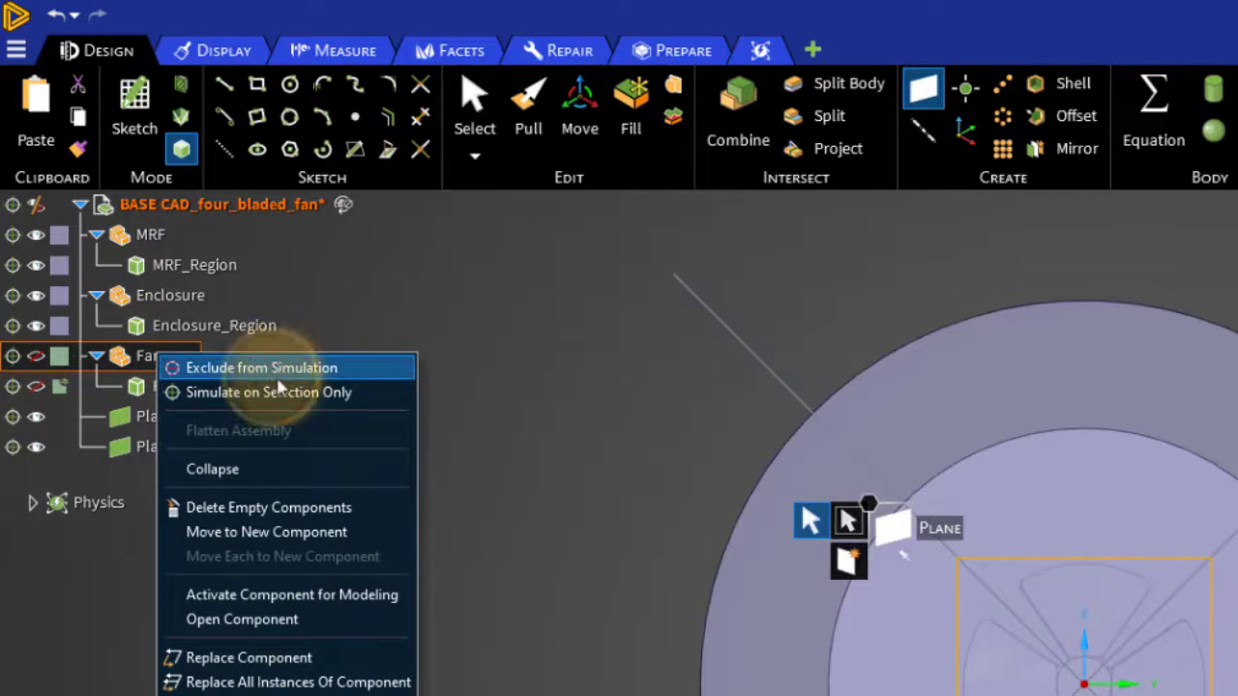
left_click(266, 369)
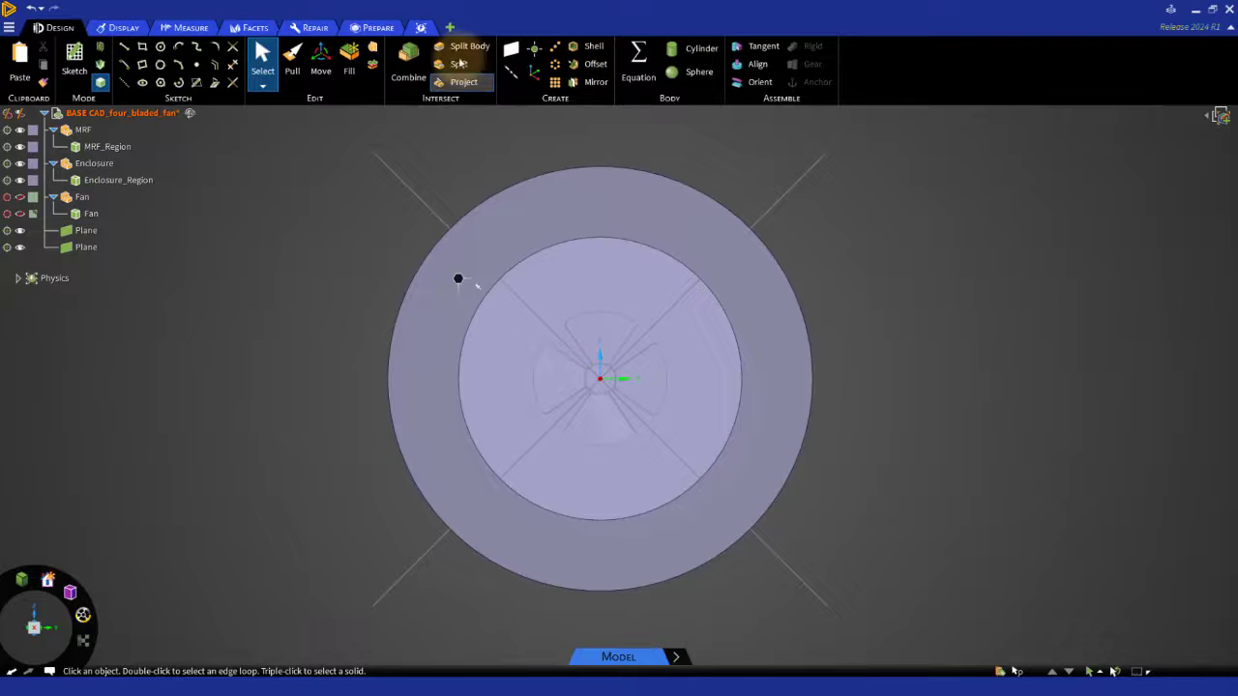
left_click(468, 46)
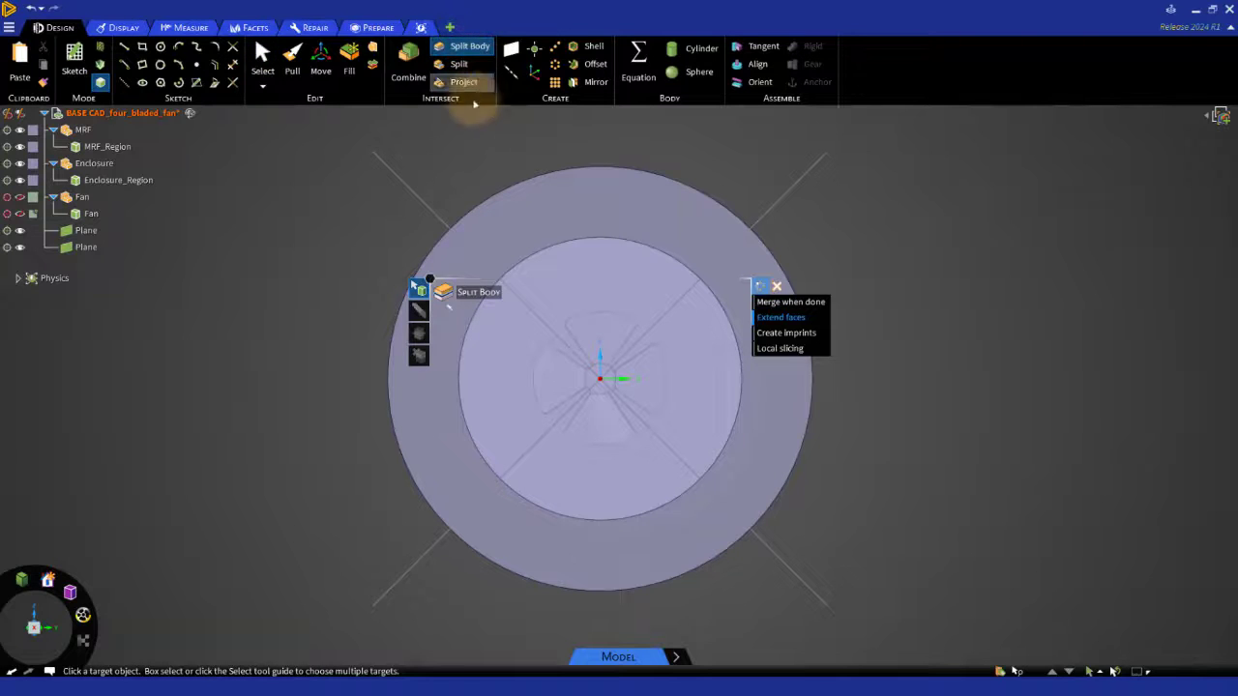
mouse_move(275, 124)
left_mouse_down()
mouse_move(967, 679)
mouse_move(969, 654)
left_mouse_up()
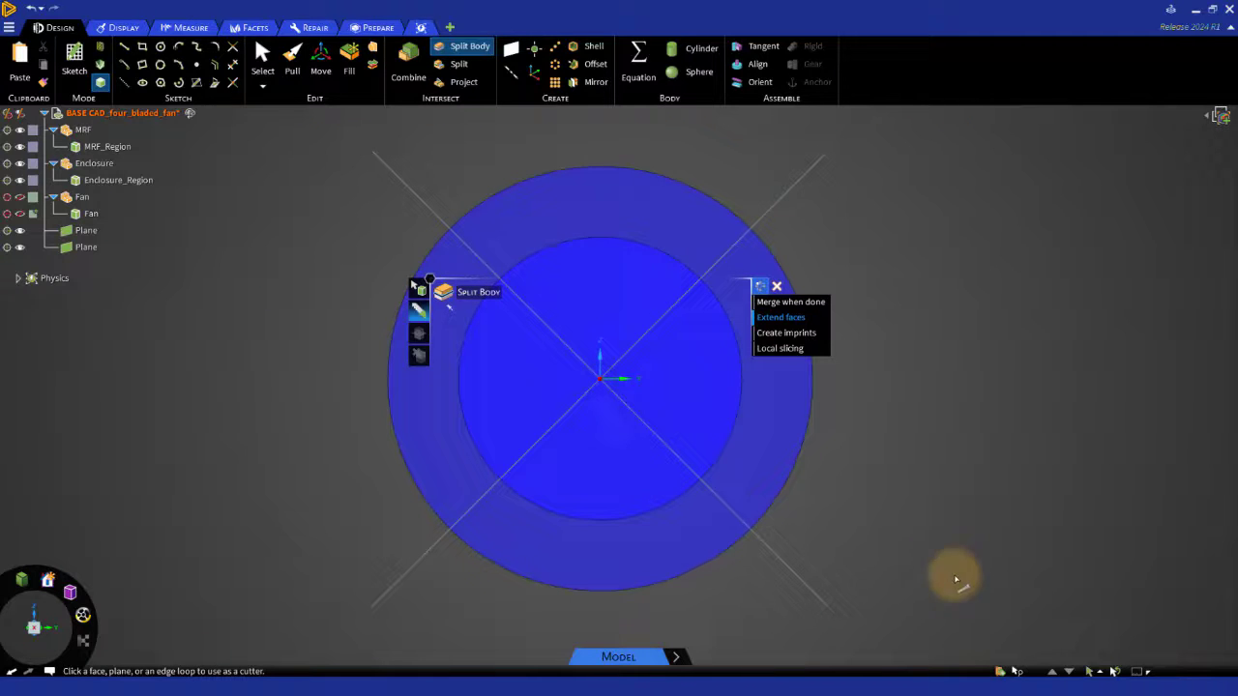
left_click(818, 169)
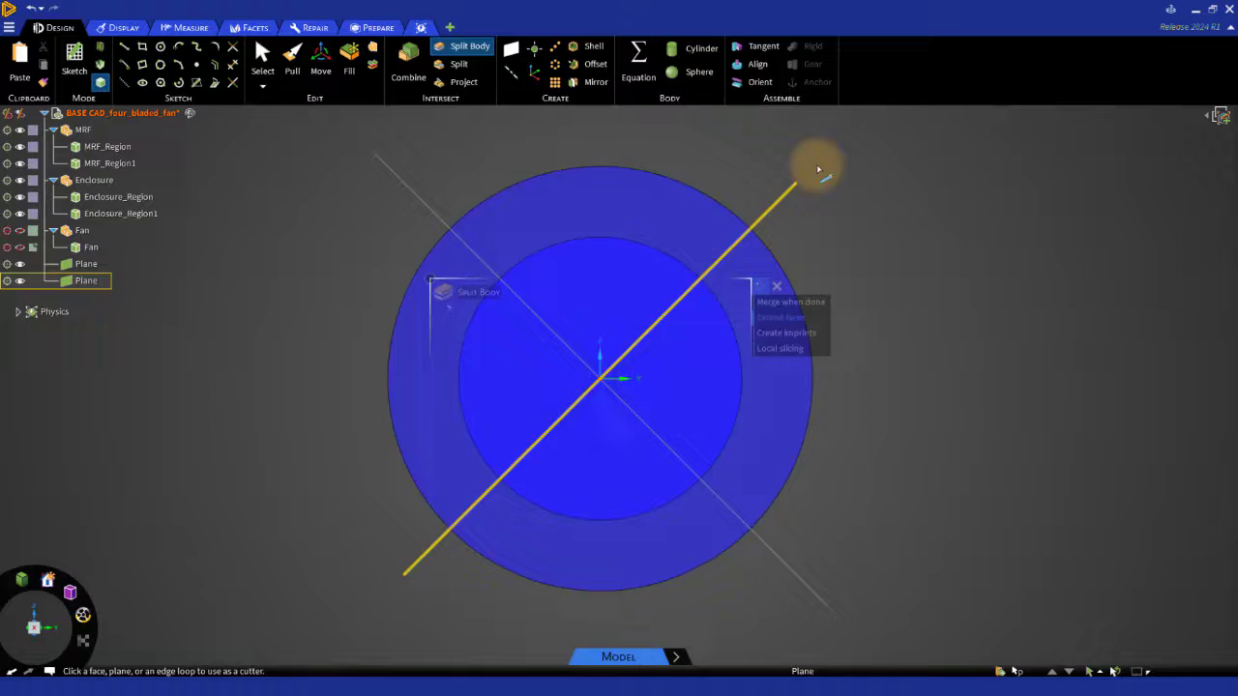
left_click(350, 165)
left_click(386, 162)
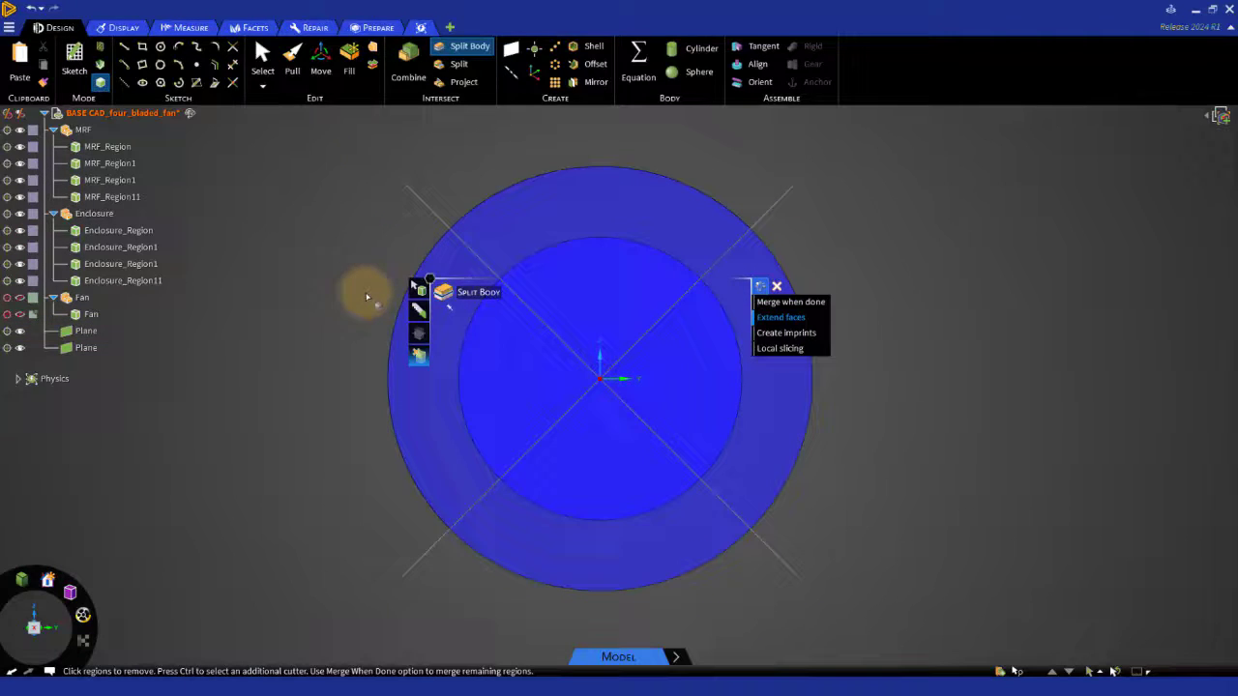
- Remove the right, top and bottom enclosure and MRF wedges, keeping one quarter
left_click(754, 362)
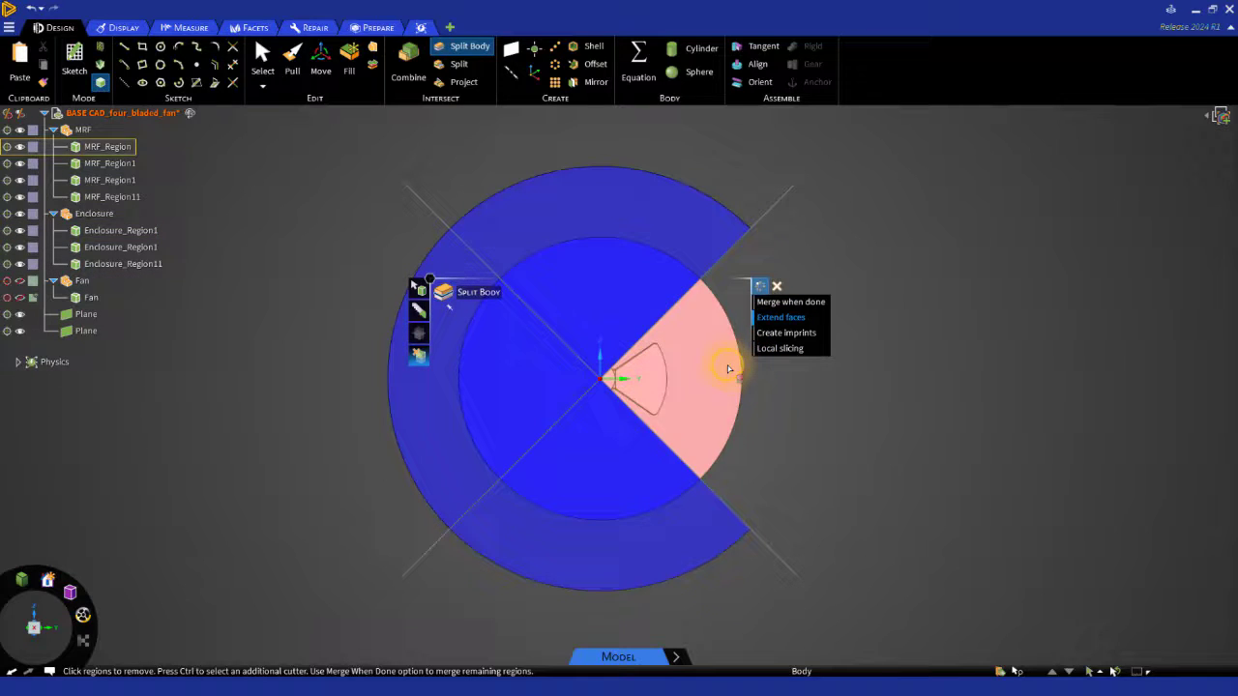
left_click(730, 369)
left_click(688, 223)
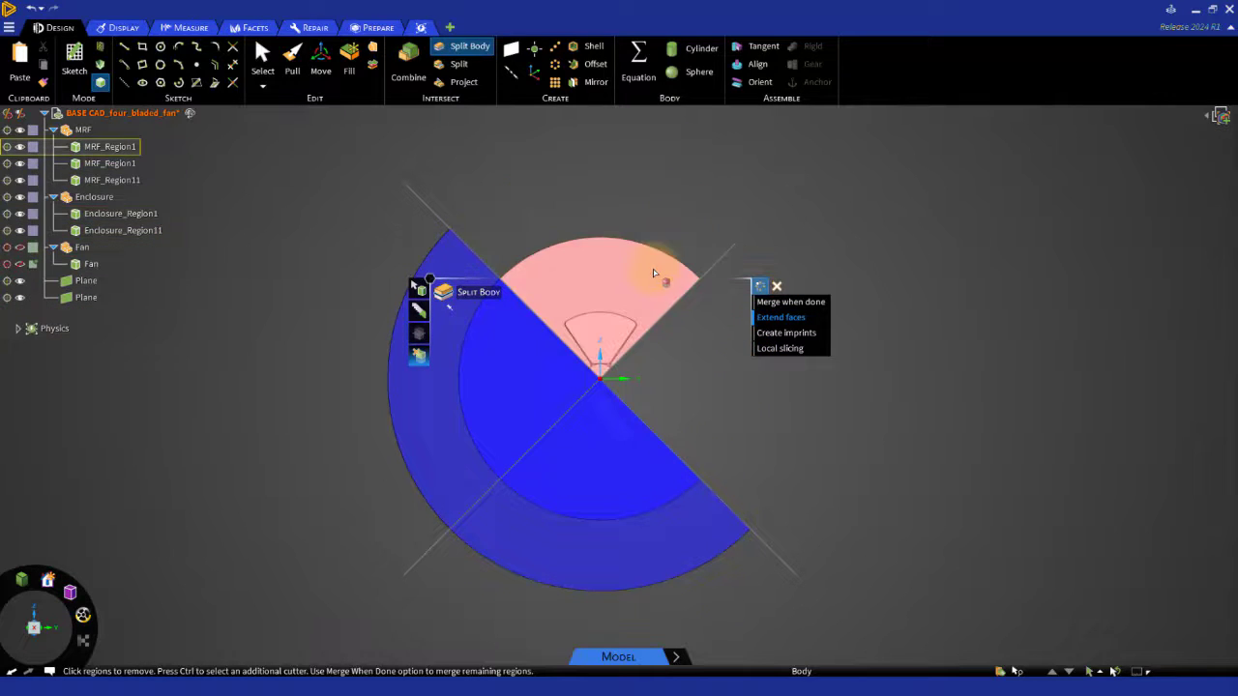
left_click(653, 269)
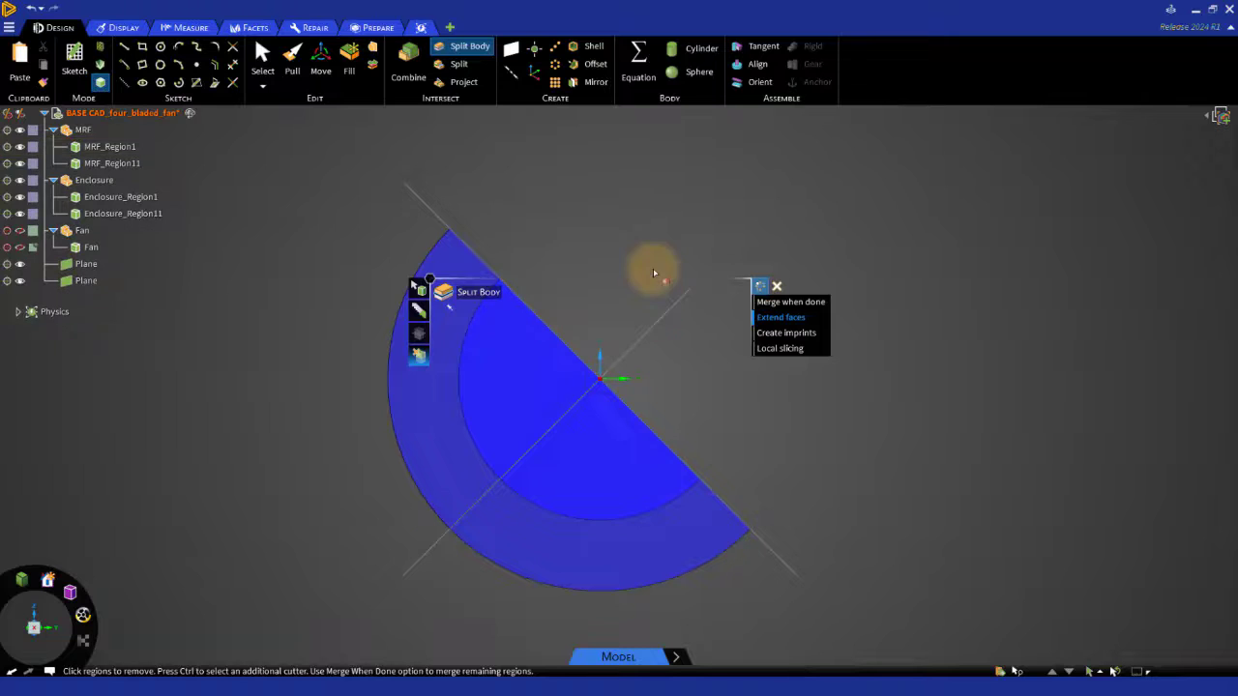
left_click(664, 479)
left_click(645, 488)
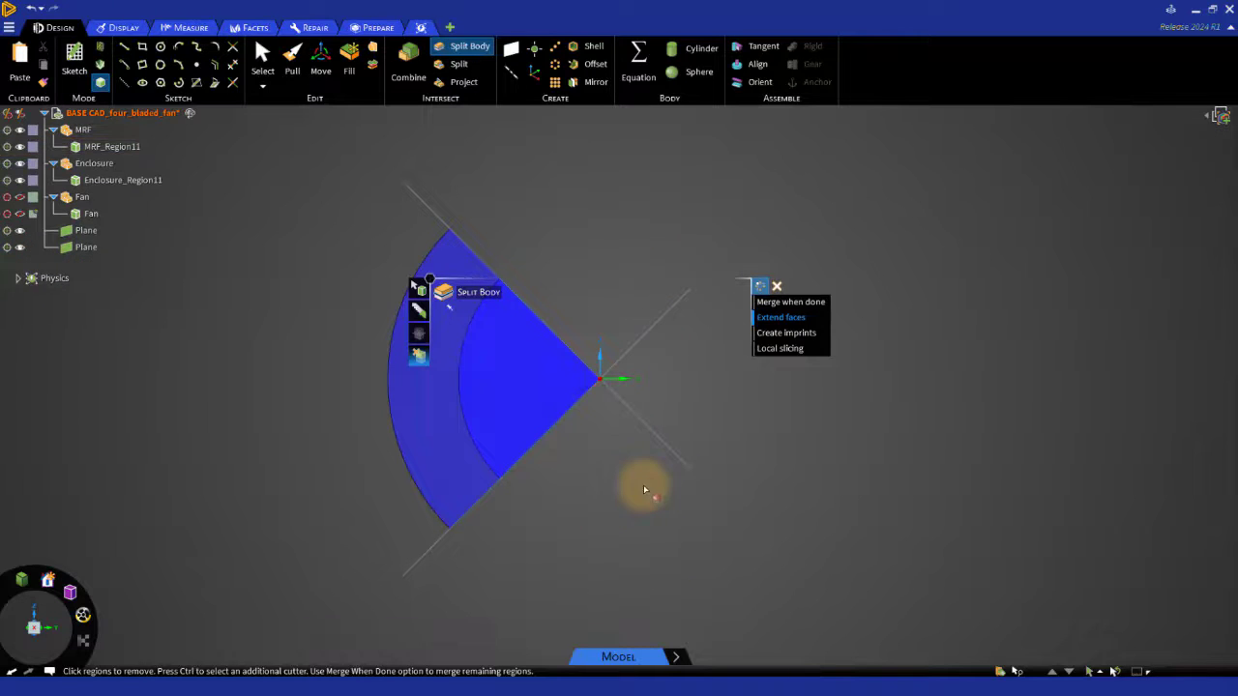
mouse_move(871, 445)
middle_mouse_down()
mouse_move(802, 456)
mouse_move(815, 442)
mouse_move(822, 455)
middle_mouse_up()
- Finish the split and orbit to an oblique view of the quarter-sector wedge
key("Escape")
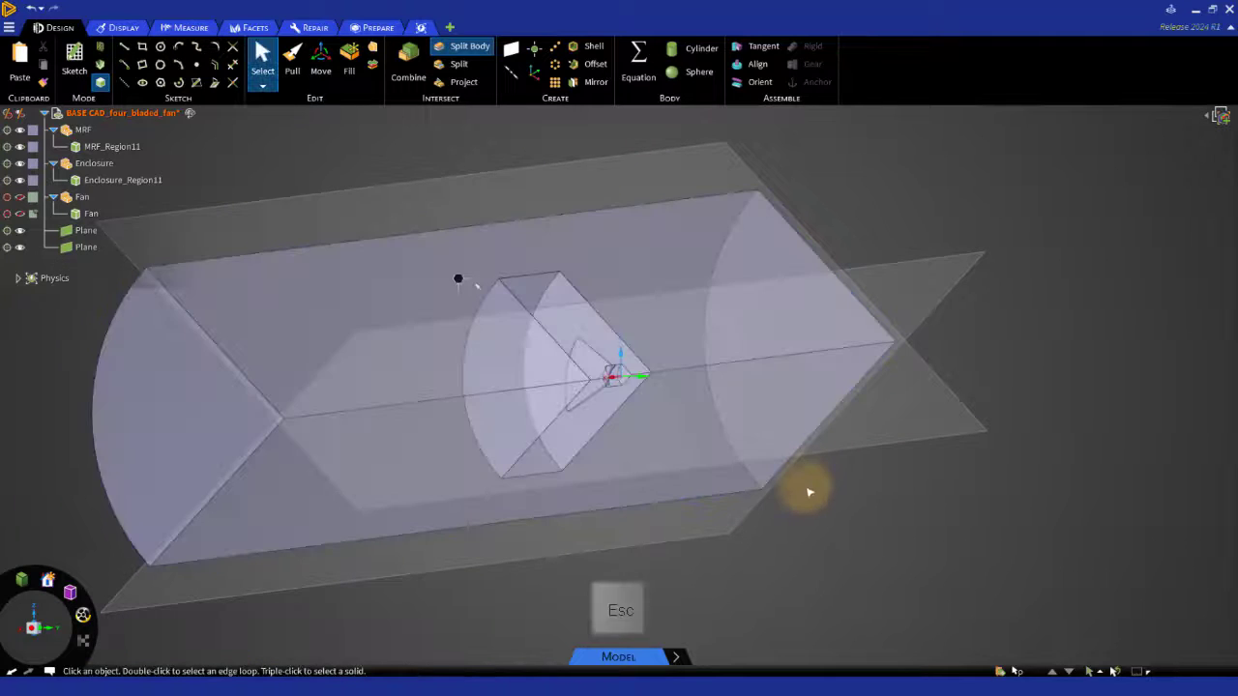
mouse_move(824, 533)
middle_mouse_down()
mouse_move(832, 578)
mouse_move(732, 564)
middle_mouse_up()
middle_click_drag(1079, 158, 1125, 166)
mouse_move(173, 478)
middle_mouse_down()
mouse_move(138, 414)
mouse_move(126, 464)
middle_mouse_up()
mouse_move(636, 565)
middle_mouse_down()
mouse_move(746, 580)
mouse_move(705, 545)
mouse_move(690, 506)
mouse_move(700, 510)
middle_mouse_up()
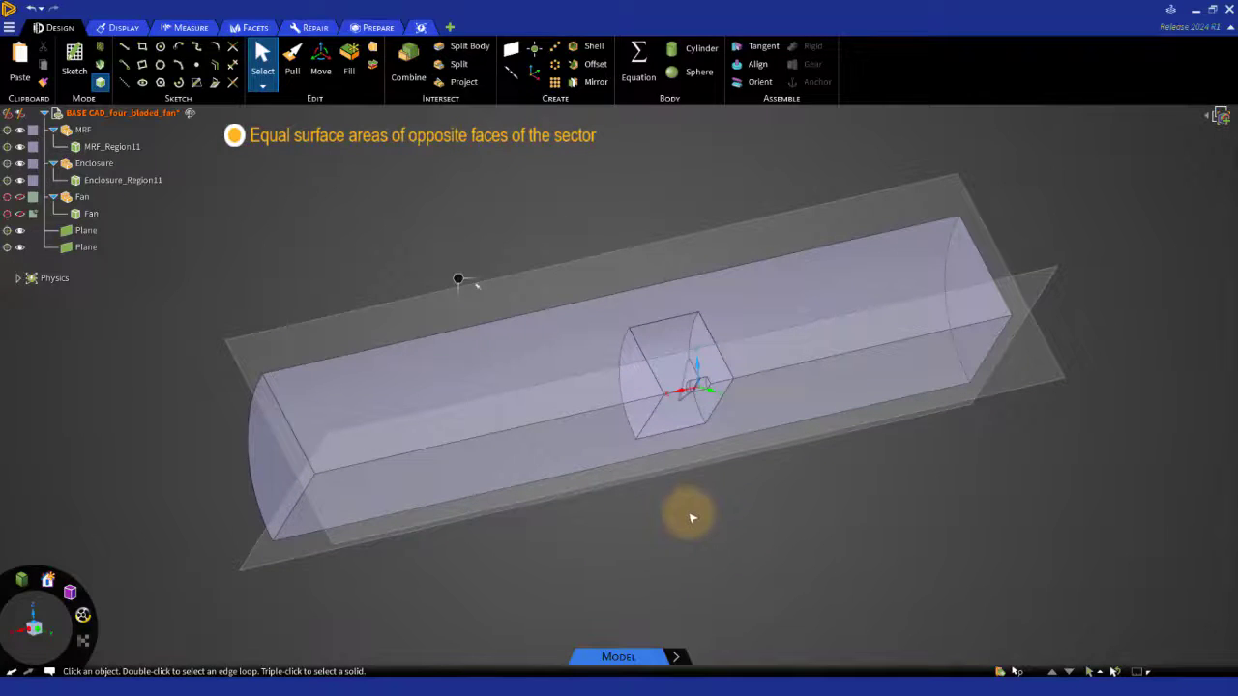
- Hide both diagonal reference planes, zoom in, and switch to the Measure tab
left_click(19, 235)
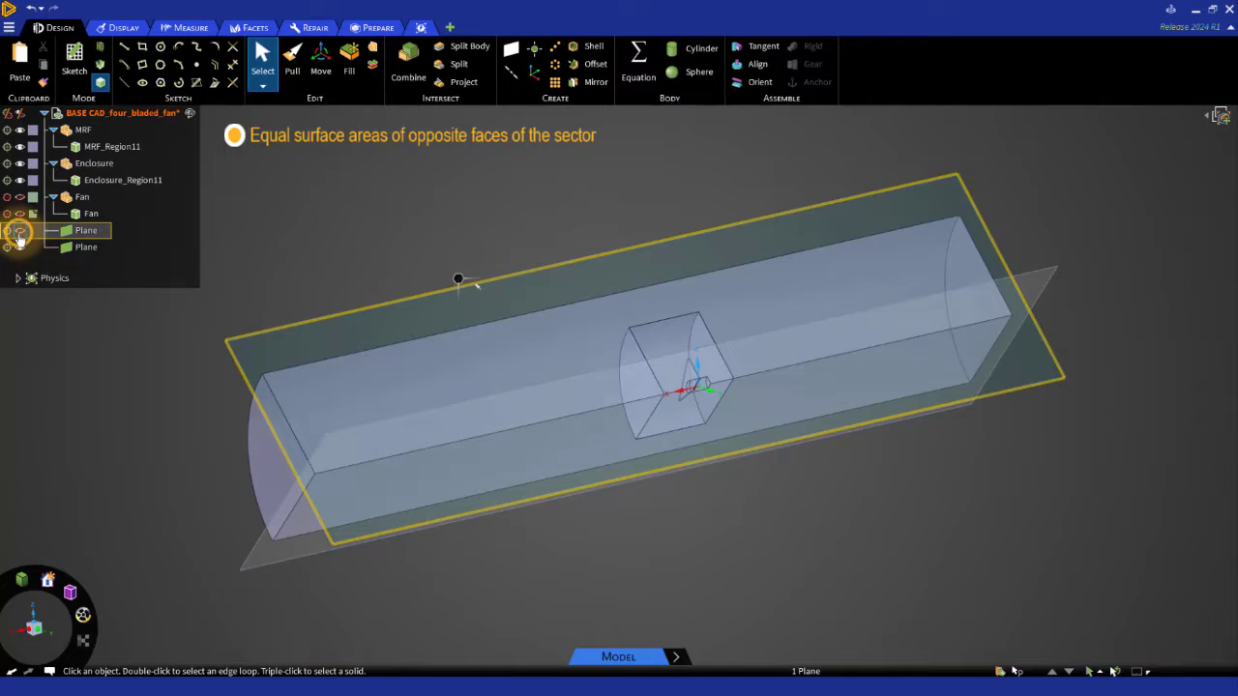
left_click(21, 246)
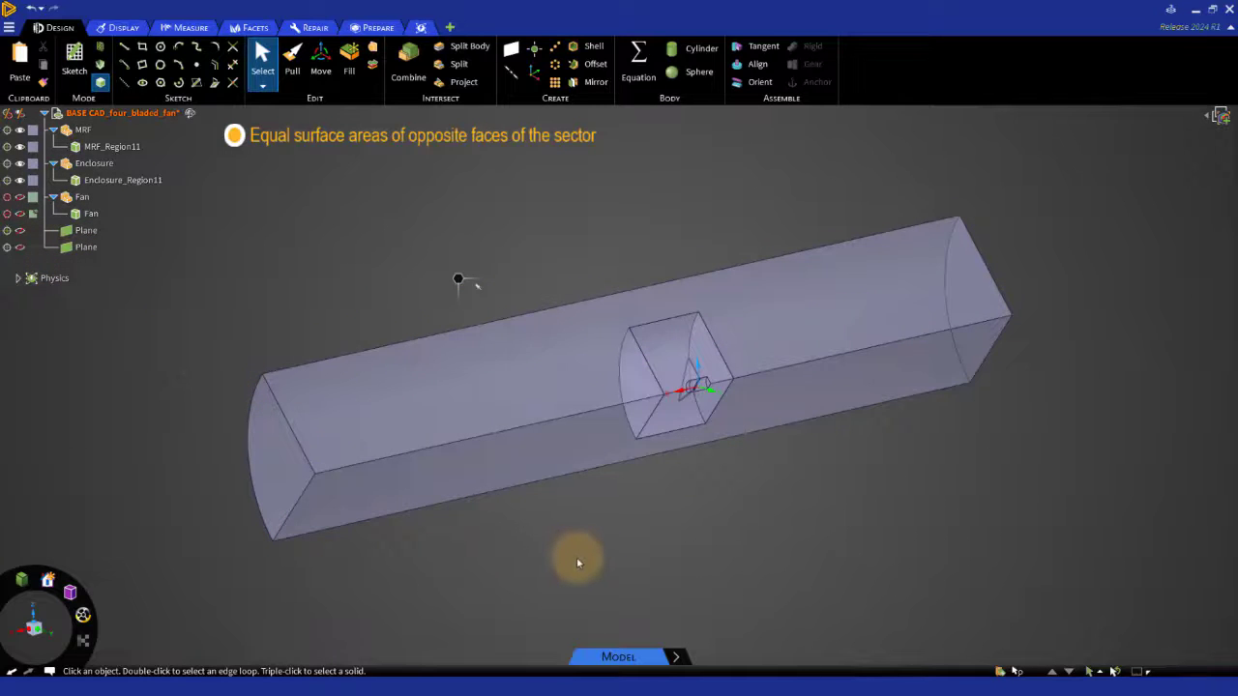
scroll(577, 563, "up", 2)
scroll(571, 571, "up", 1)
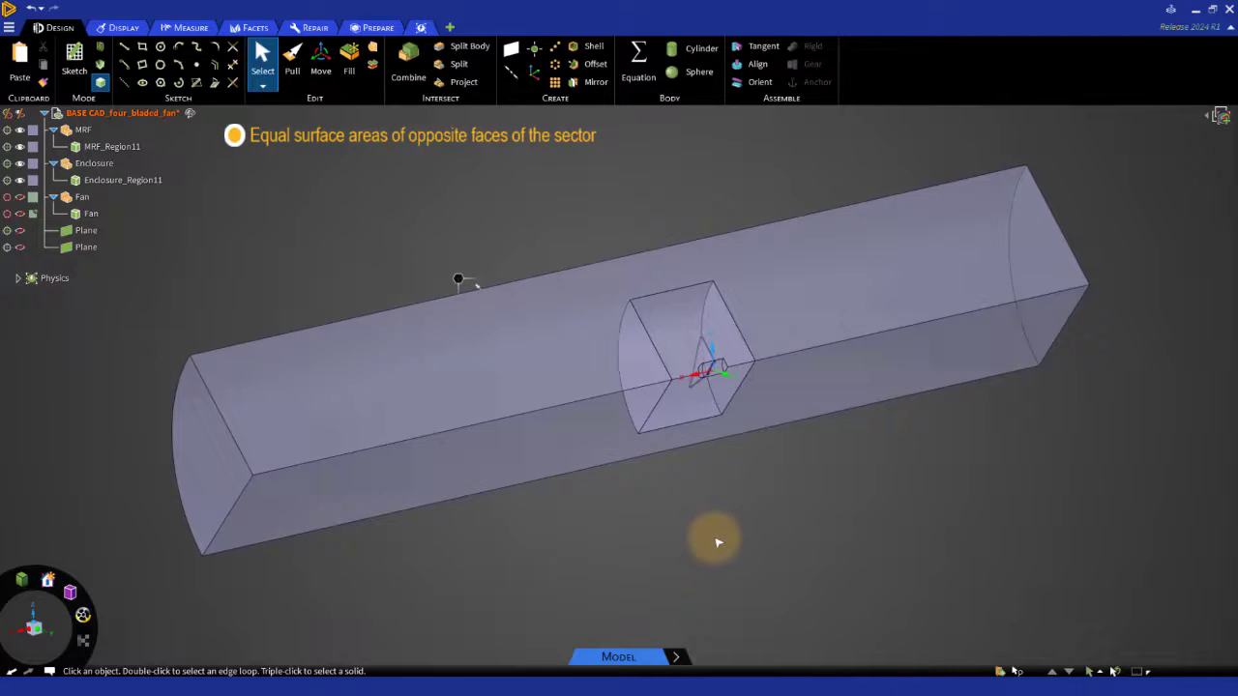
left_click(190, 27)
- Measure the combined area of the long and small inner top faces
left_click(24, 60)
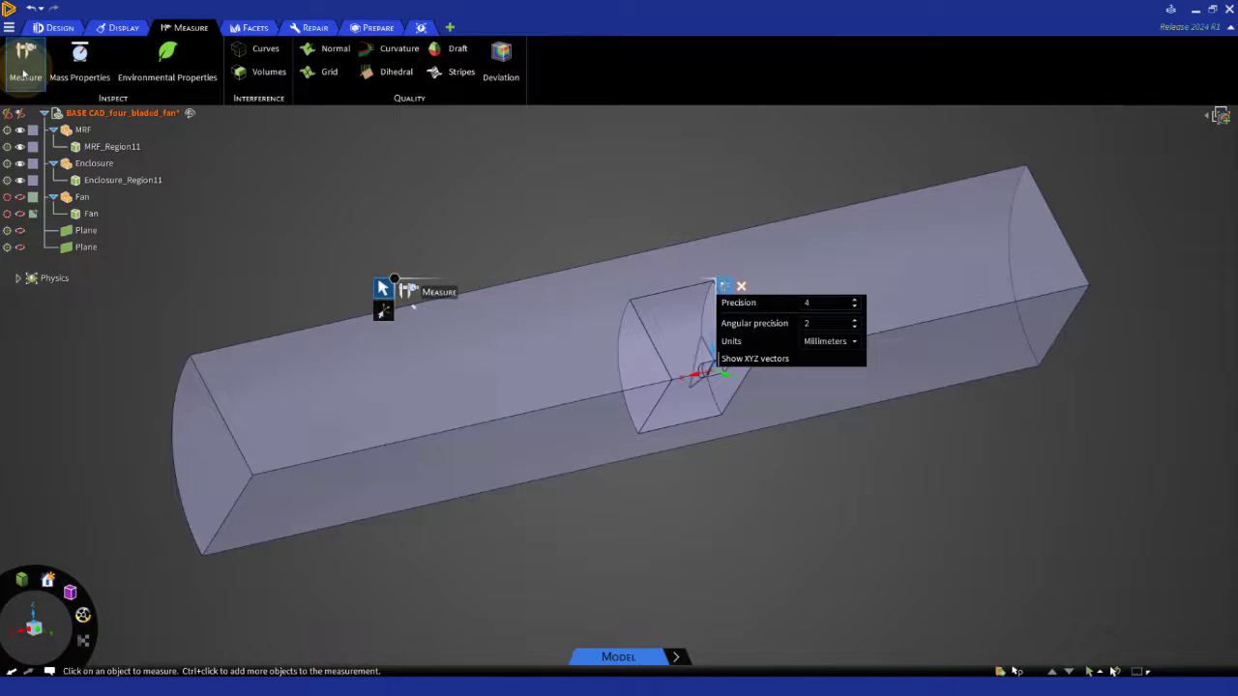
left_click(535, 348)
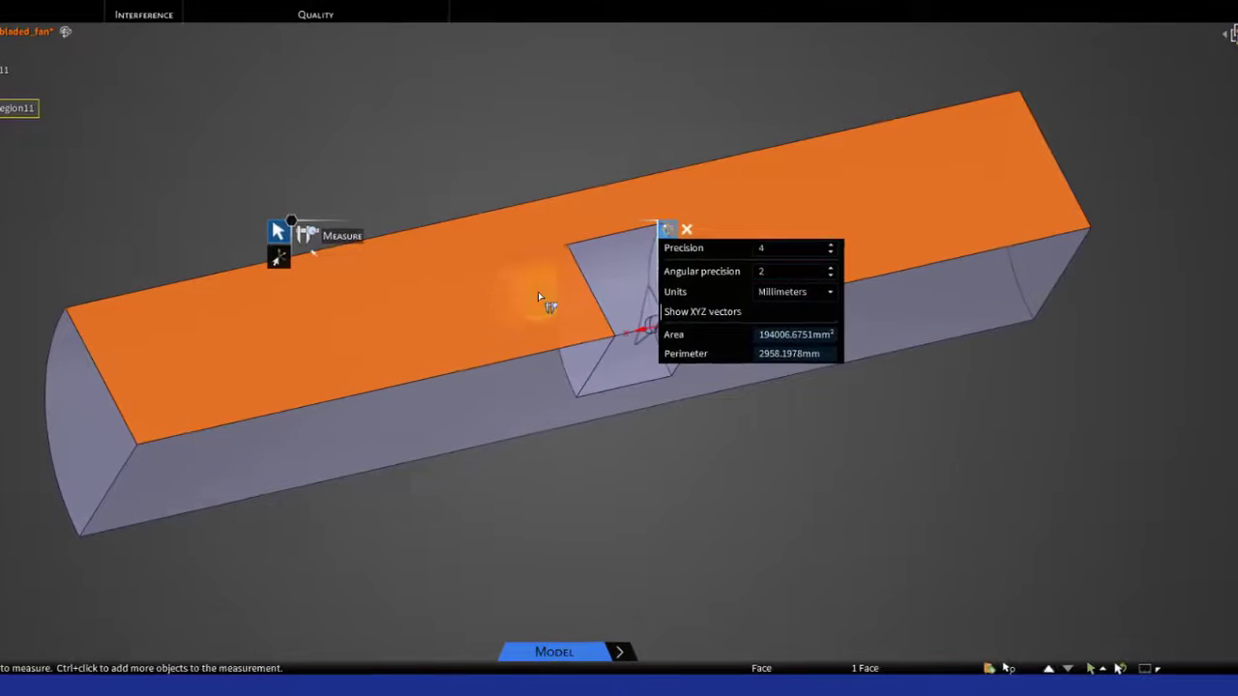
left_click(613, 267, "ctrl")
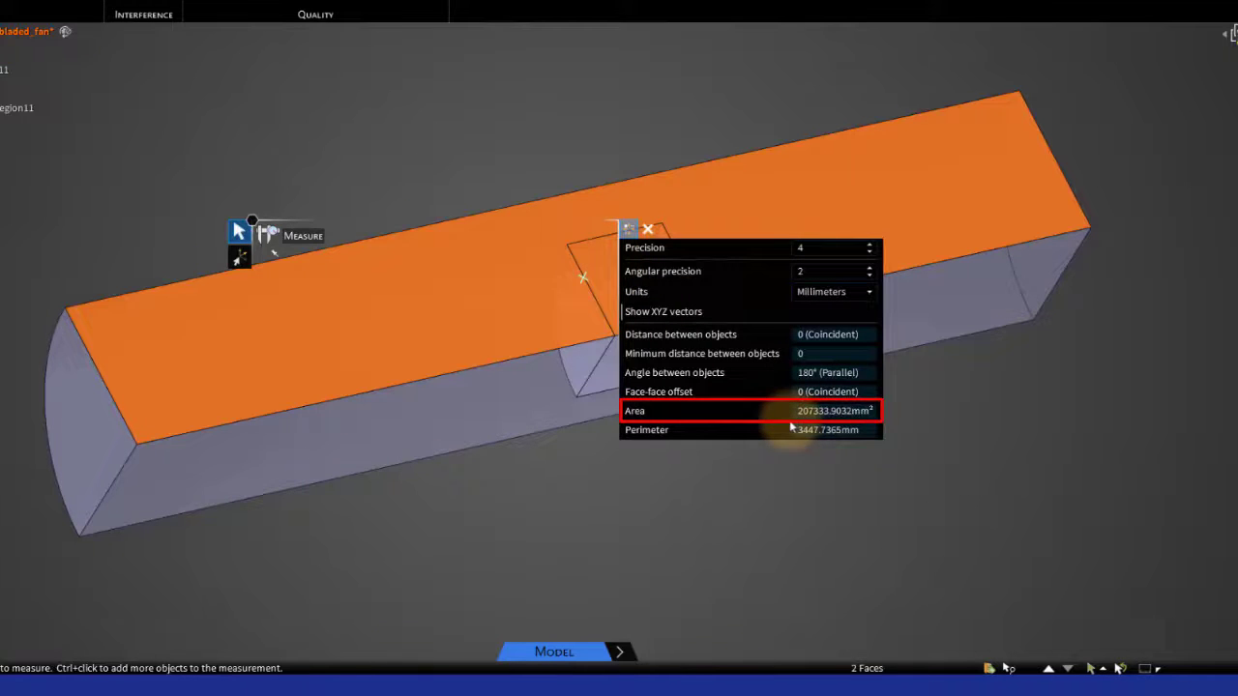
left_click(581, 494)
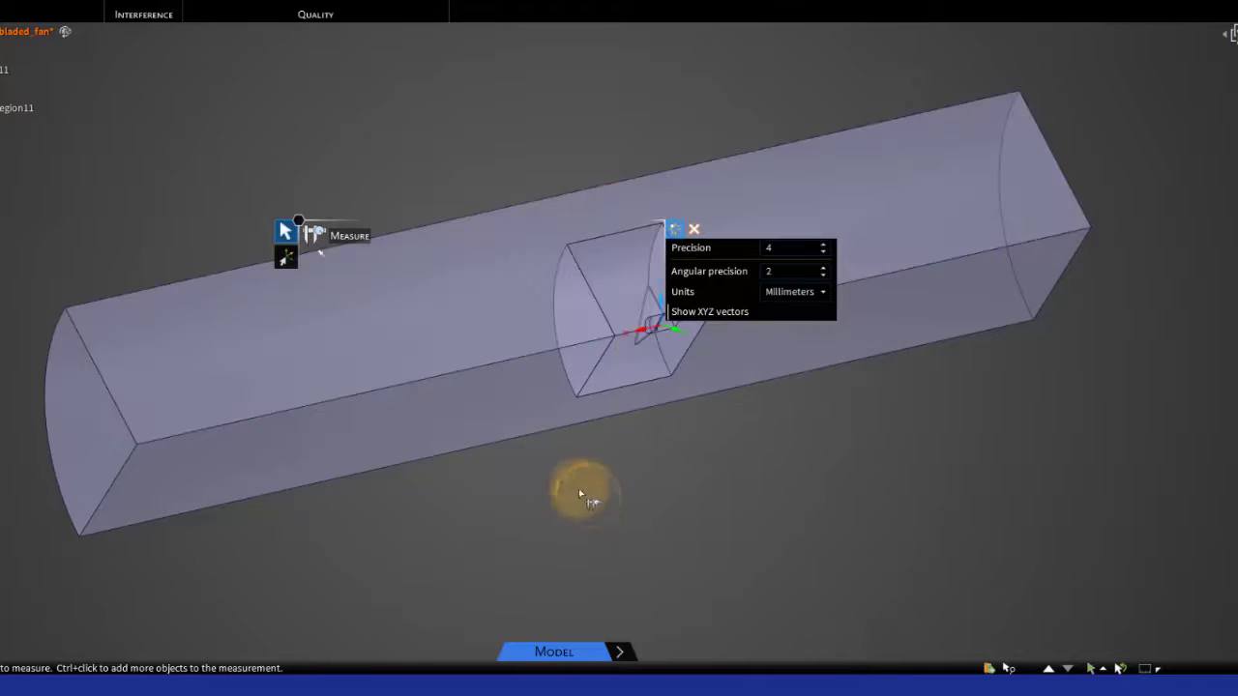
- Measure the opposite side face pair, matching the top faces at 207333.9032 mm²
left_click(540, 402)
left_click(638, 387, "ctrl")
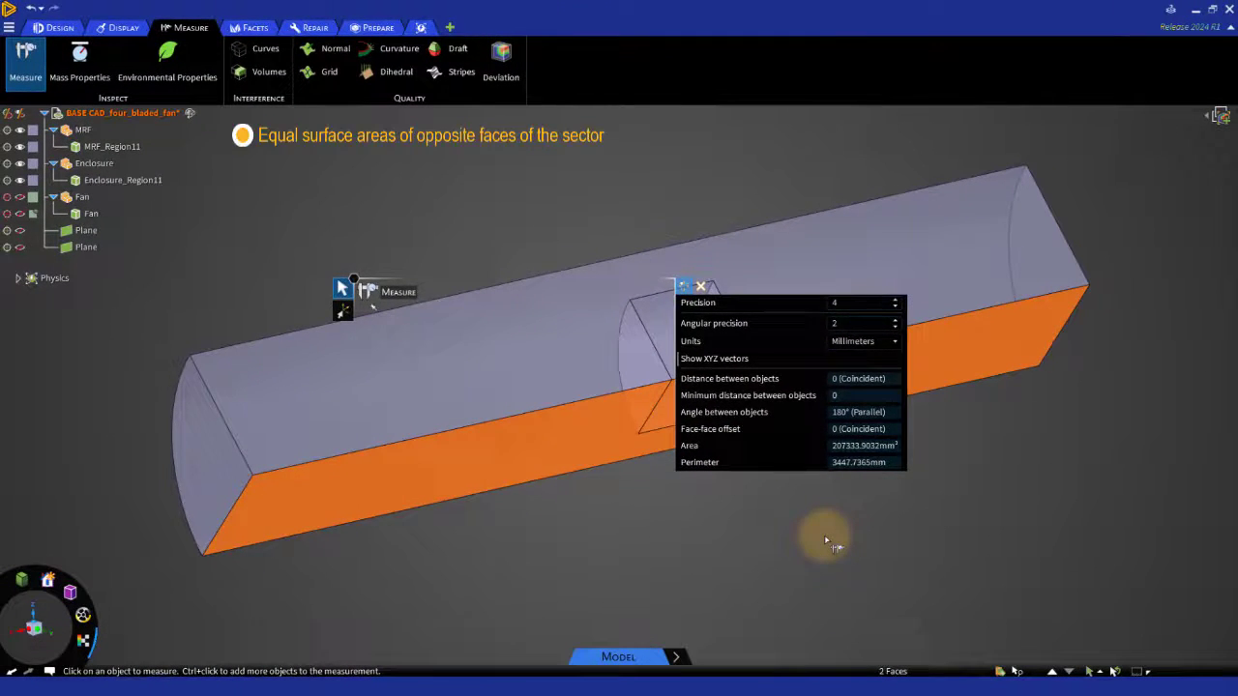
left_click(824, 535)
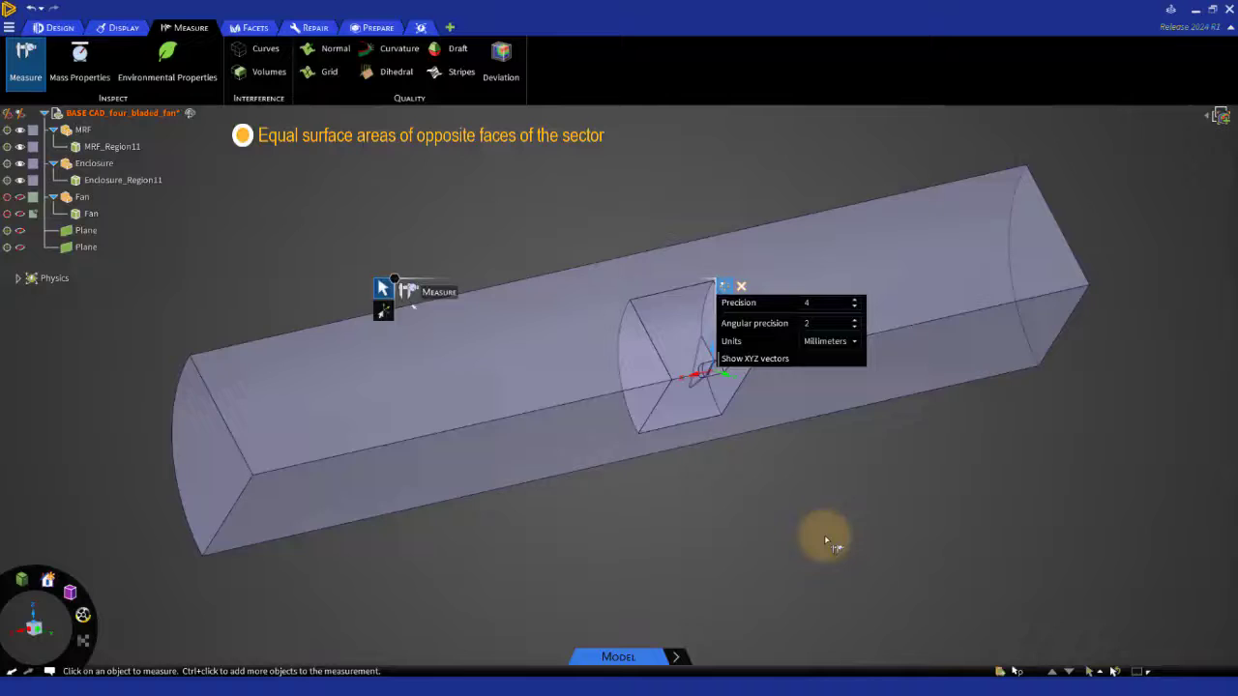
left_click(126, 27)
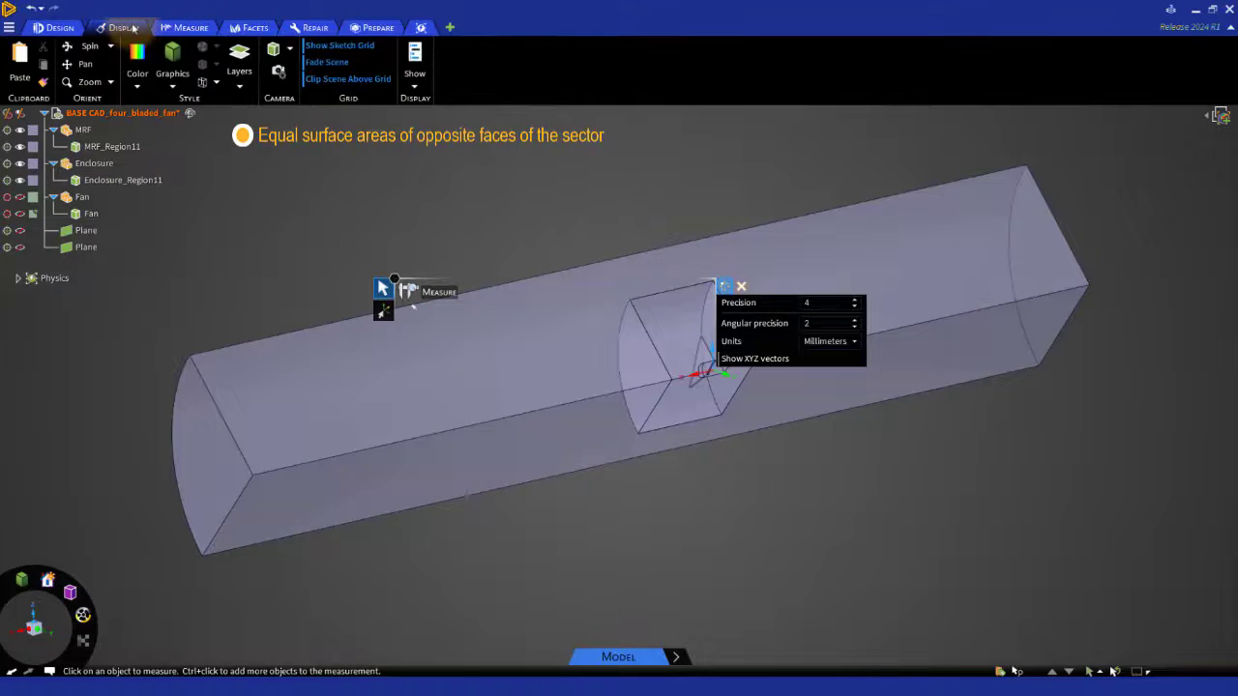
- Create named selection Side1 from the long and small inner top faces
left_click(60, 27)
left_click(671, 583)
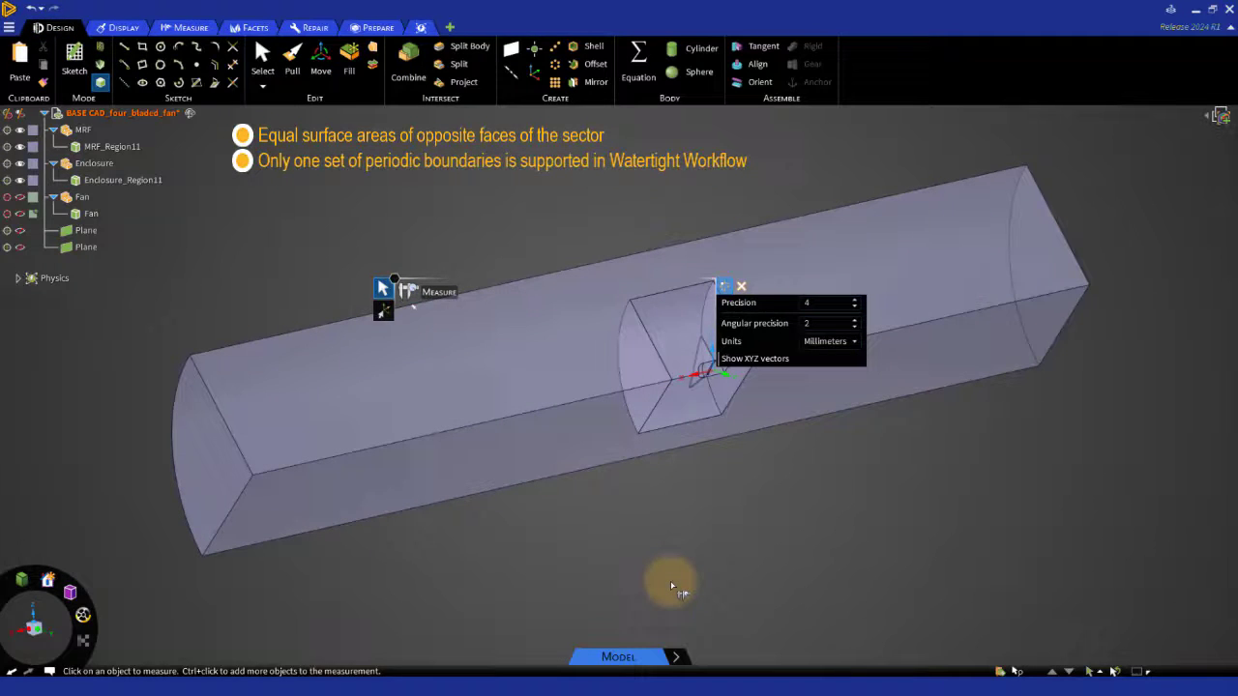
key("Escape")
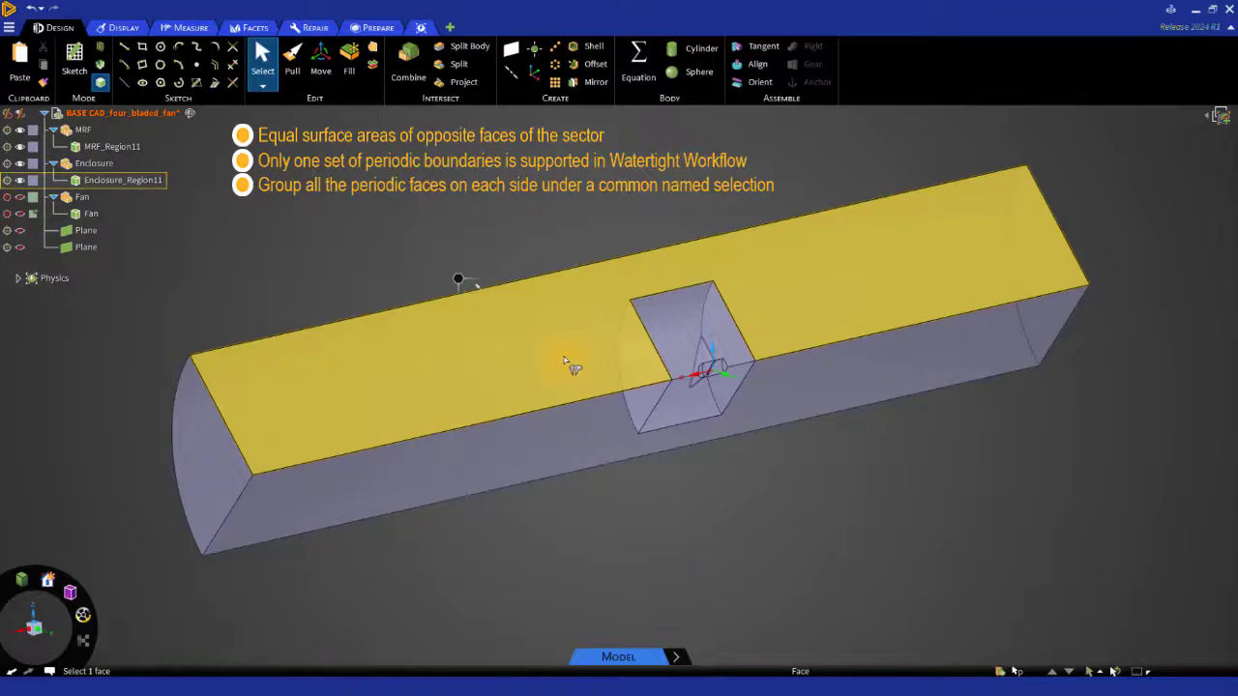
left_click(567, 356)
left_click(689, 329, "ctrl")
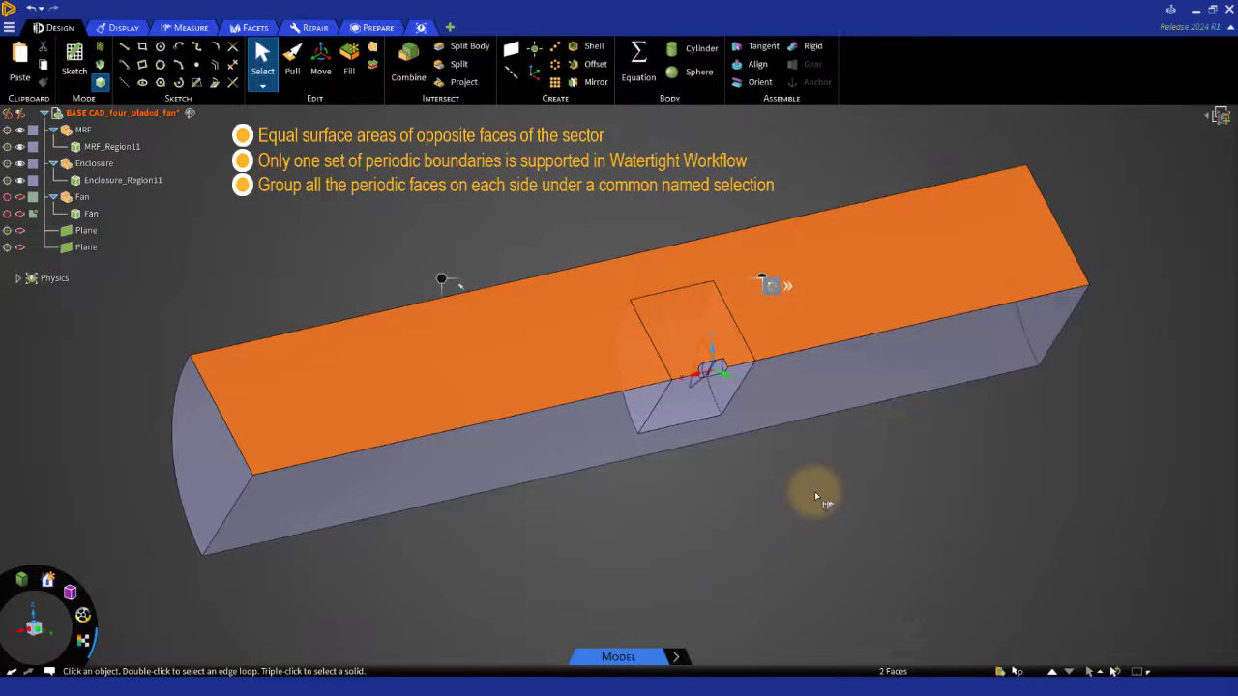
left_click(1000, 673)
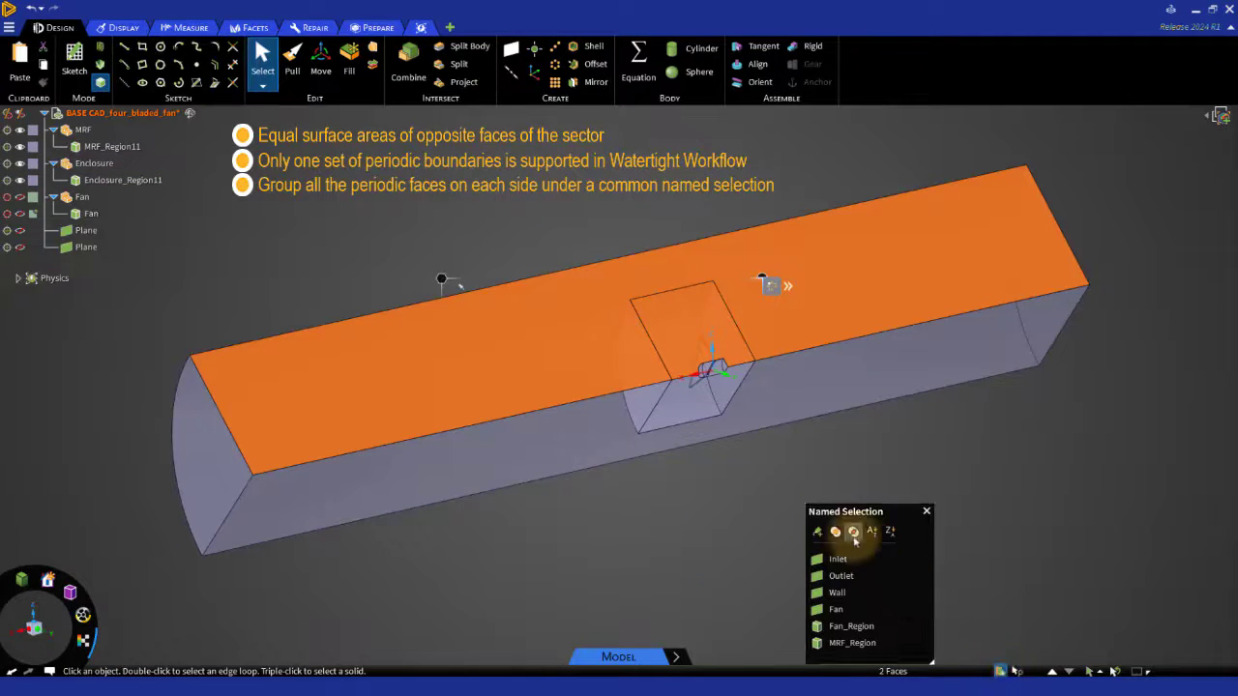
left_click(818, 531)
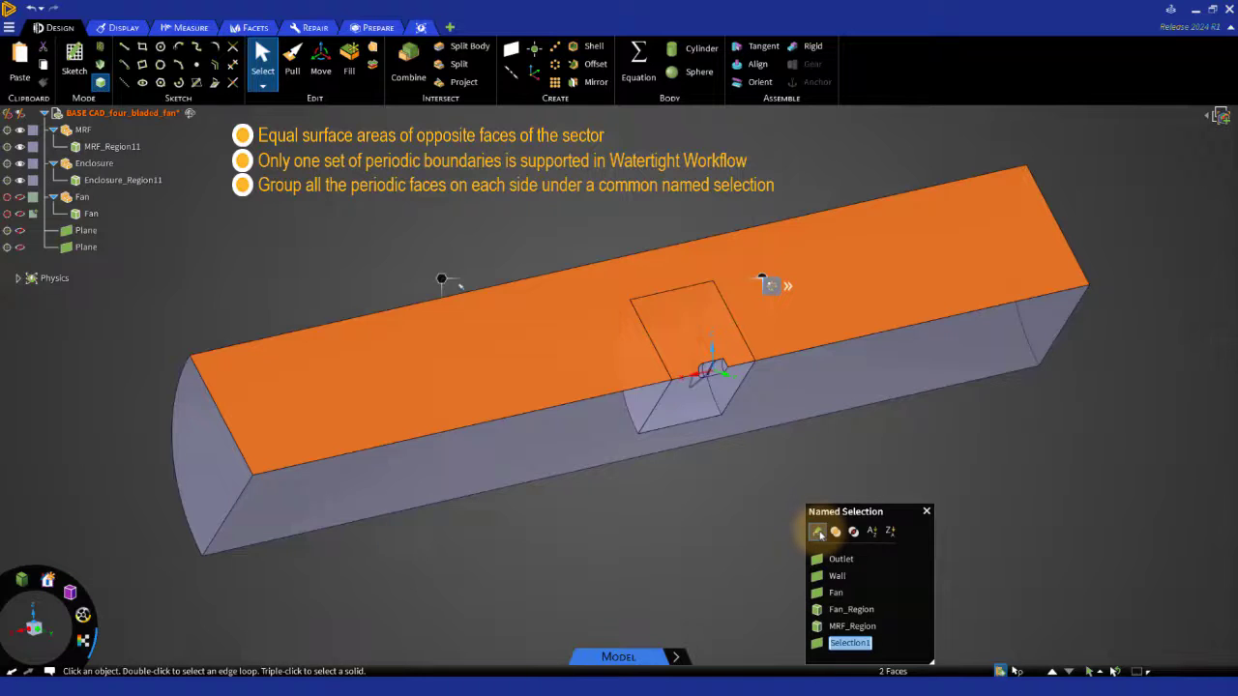
type("Side1")
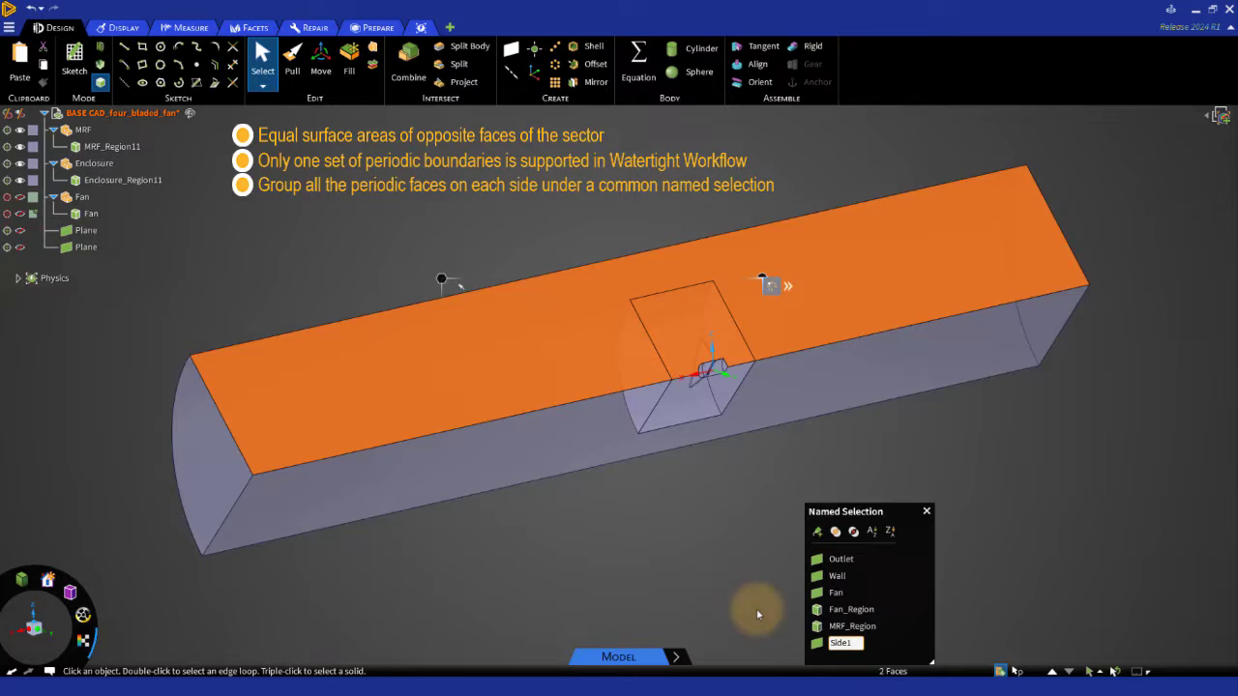
left_click(725, 588)
- Create named selection Side2 from the two opposite side faces
left_click(566, 447)
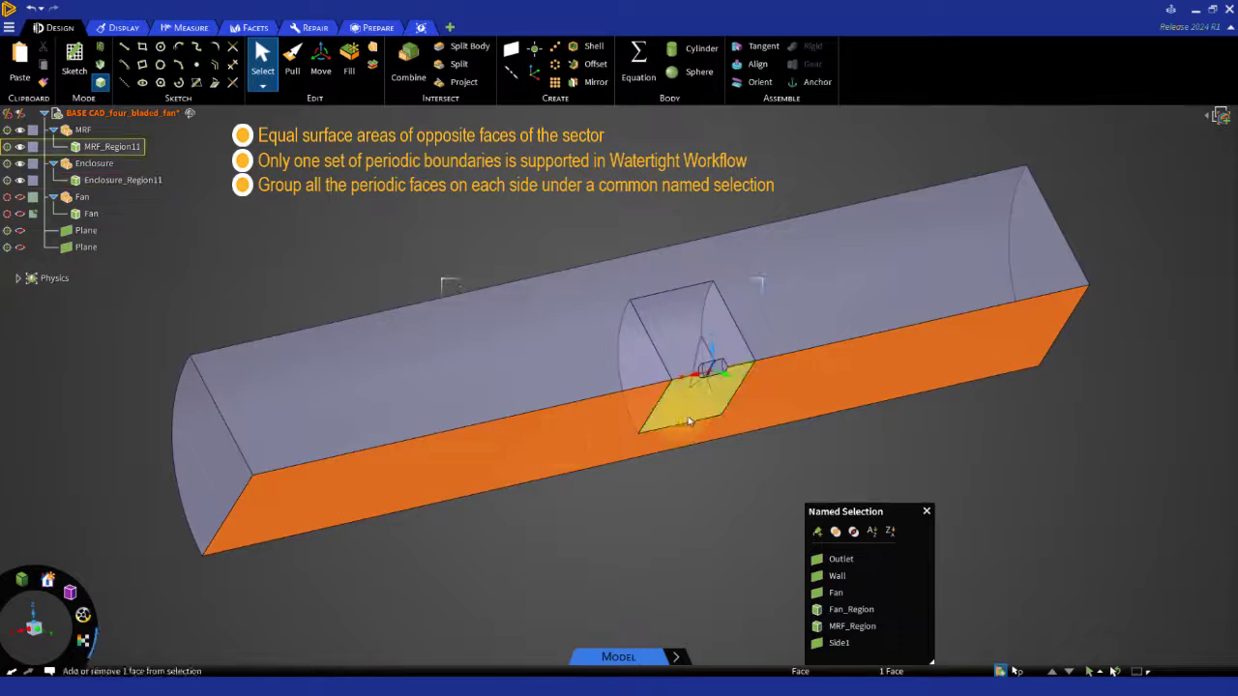
left_click(689, 406, "ctrl")
left_click(817, 535)
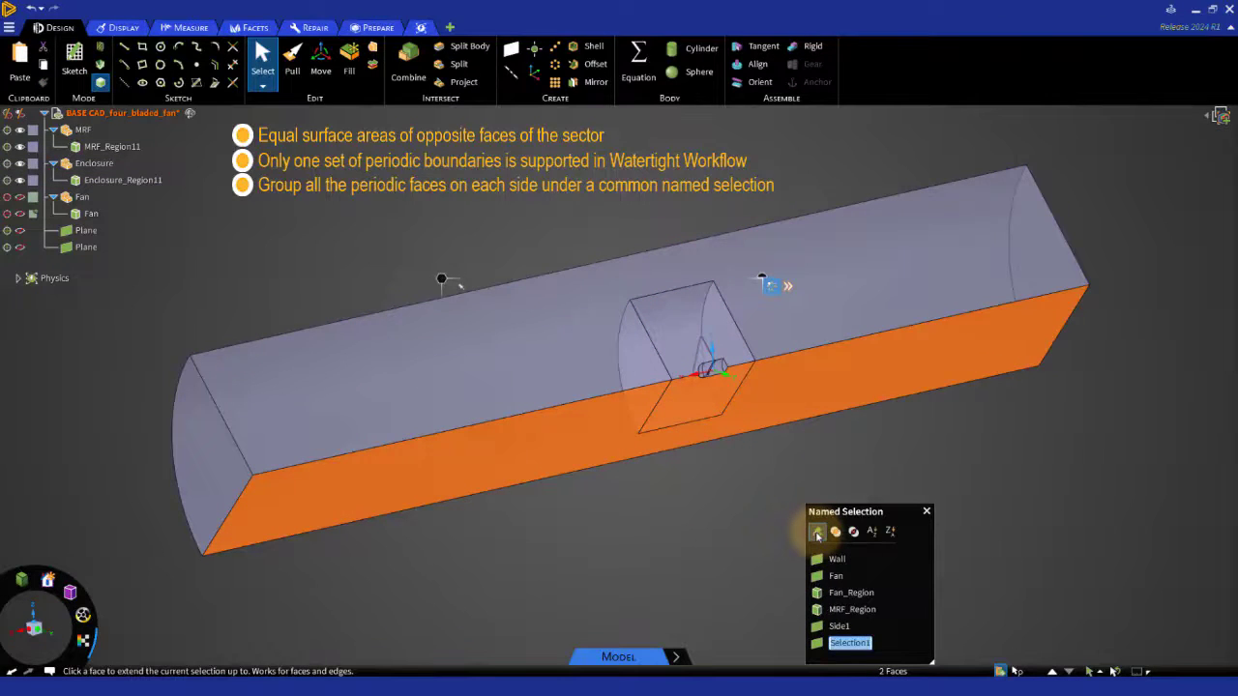
type("Side2")
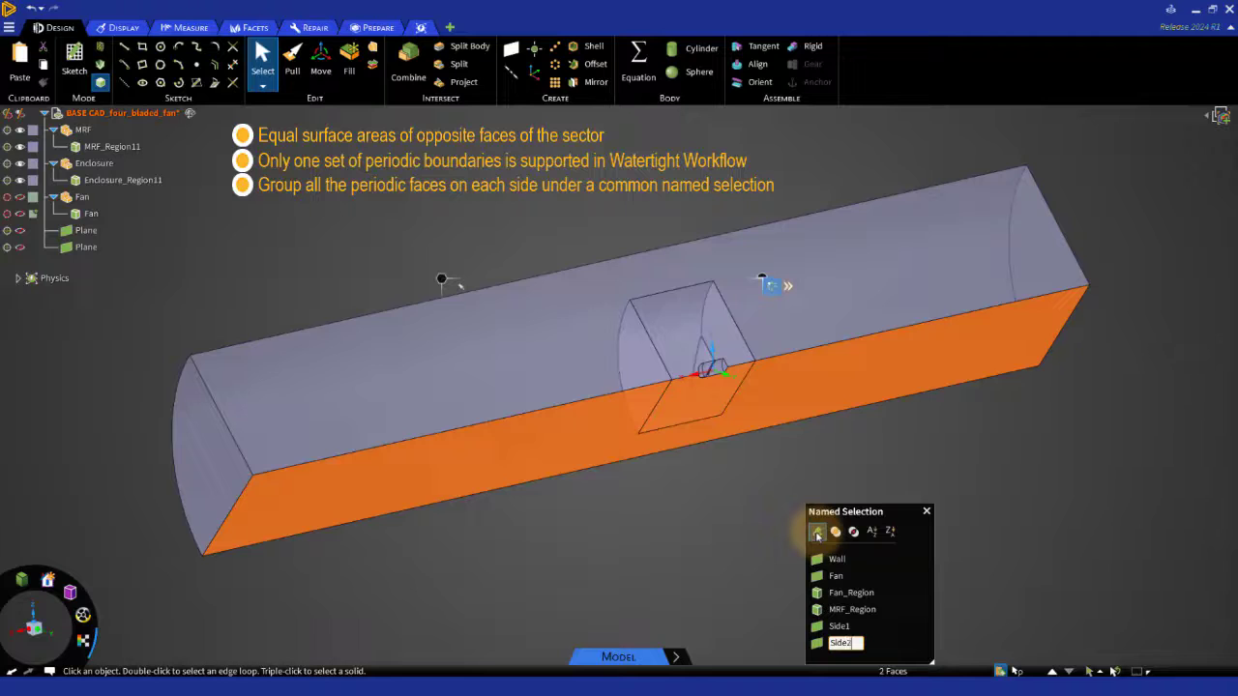
left_click(696, 548)
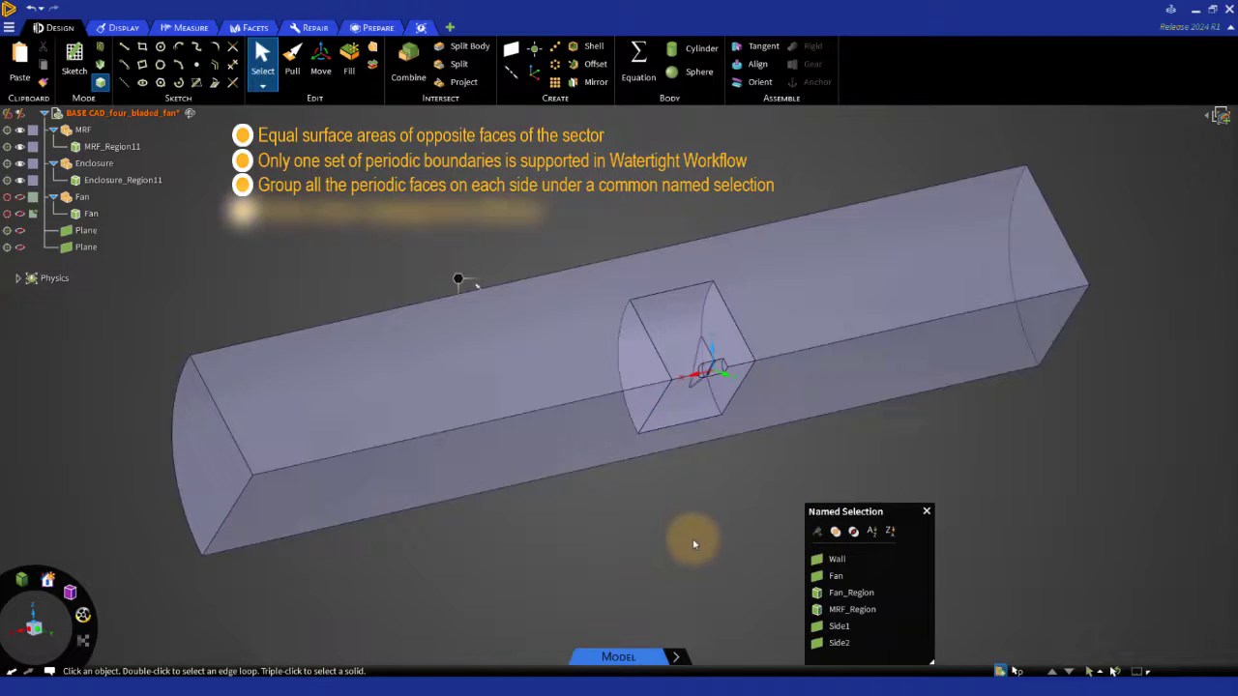
left_click(926, 511)
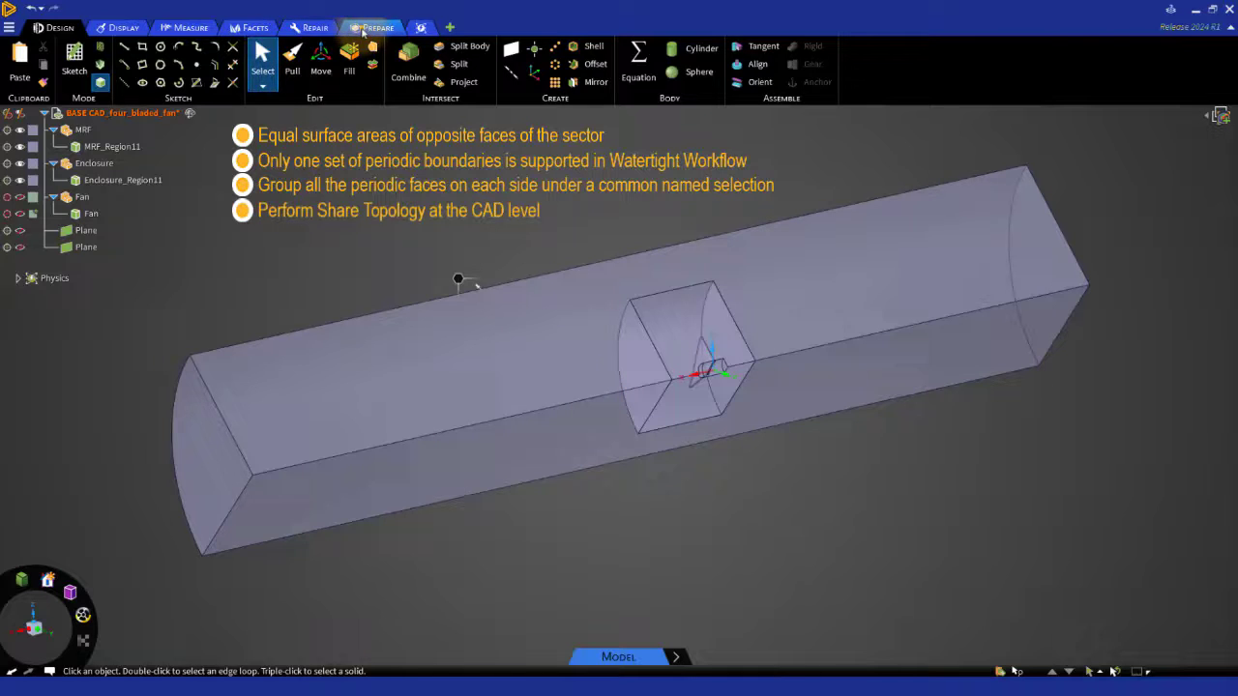
- Share topology between the touching bodies, merging 3 faces and 8 edges
left_click(365, 29)
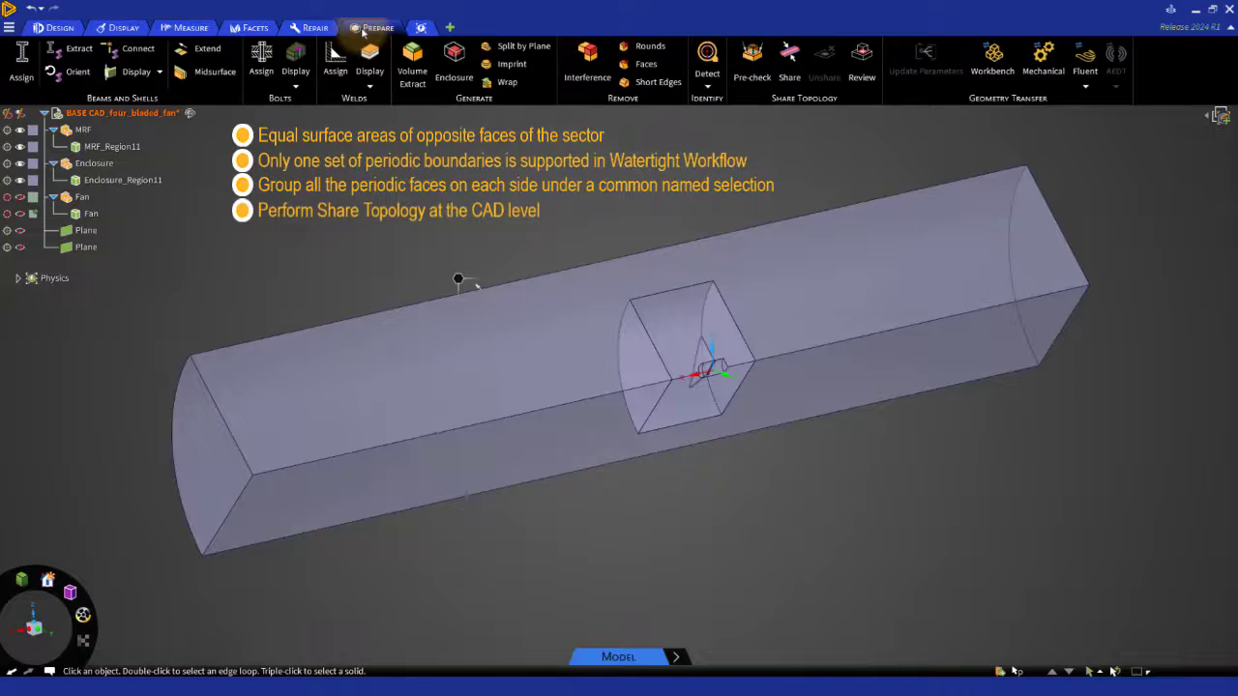
left_click(789, 70)
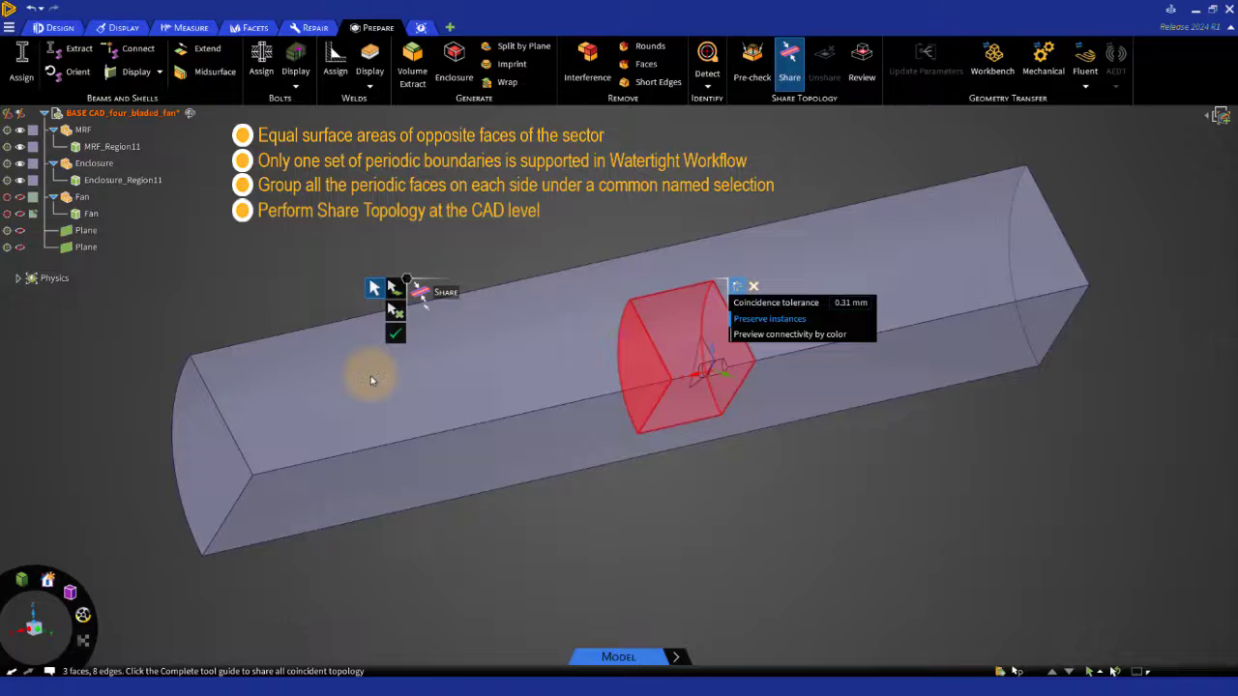
left_click(395, 334)
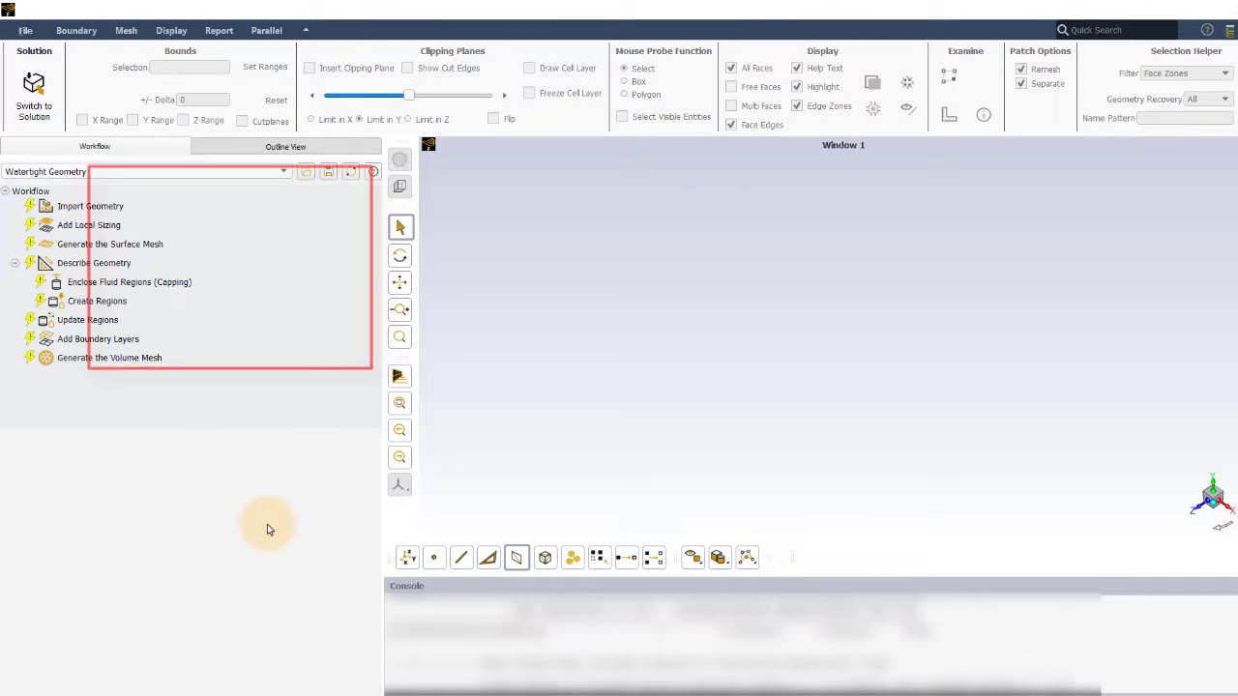
- Import Processed CAD_four_bladed_fan.scdoc through the Import Geometry workflow step
left_click(106, 206)
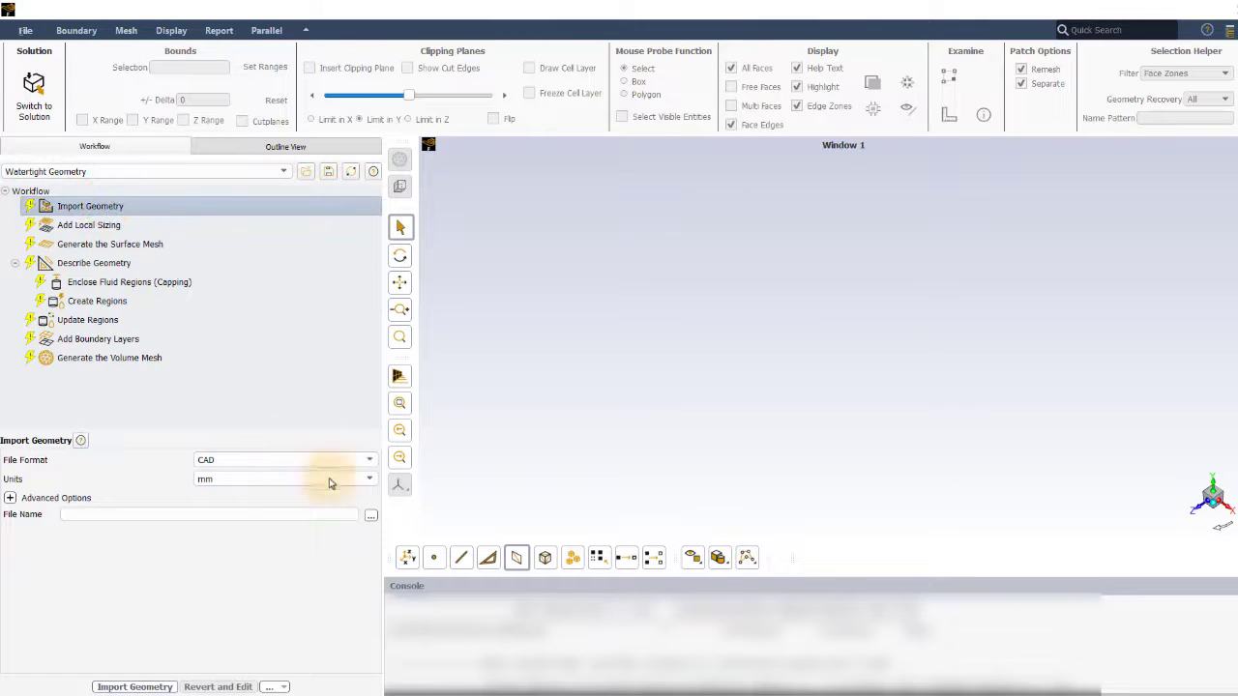
left_click(370, 515)
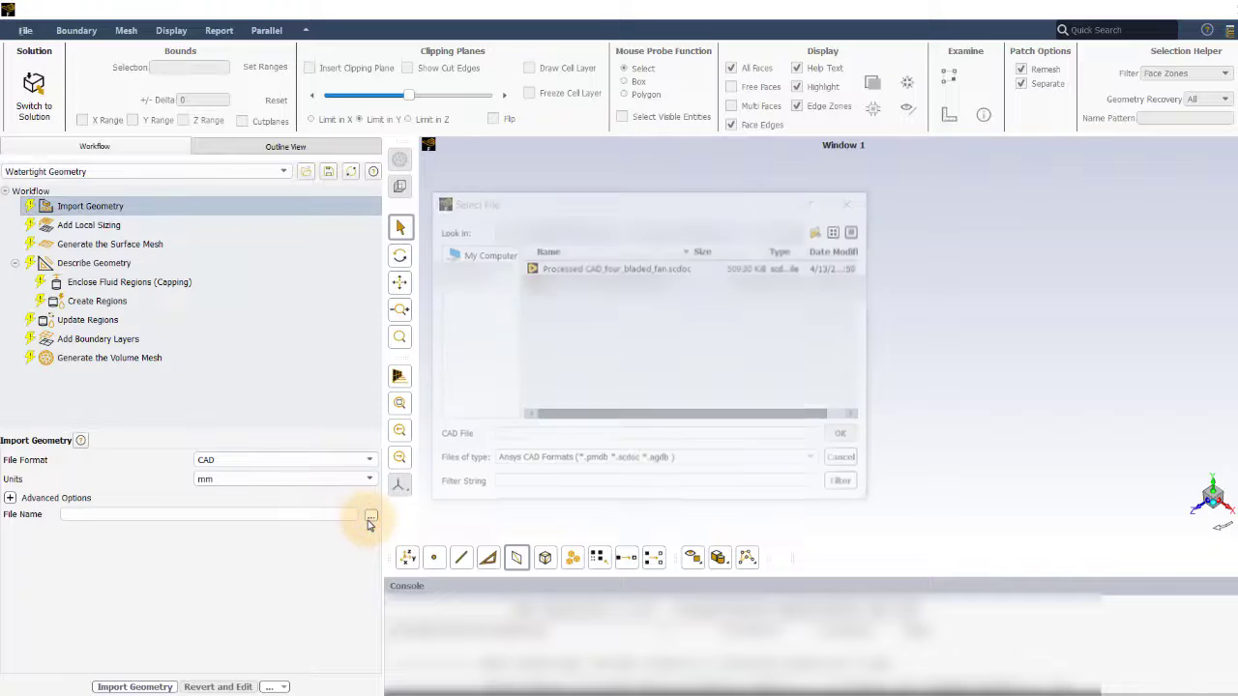
double_click(569, 266)
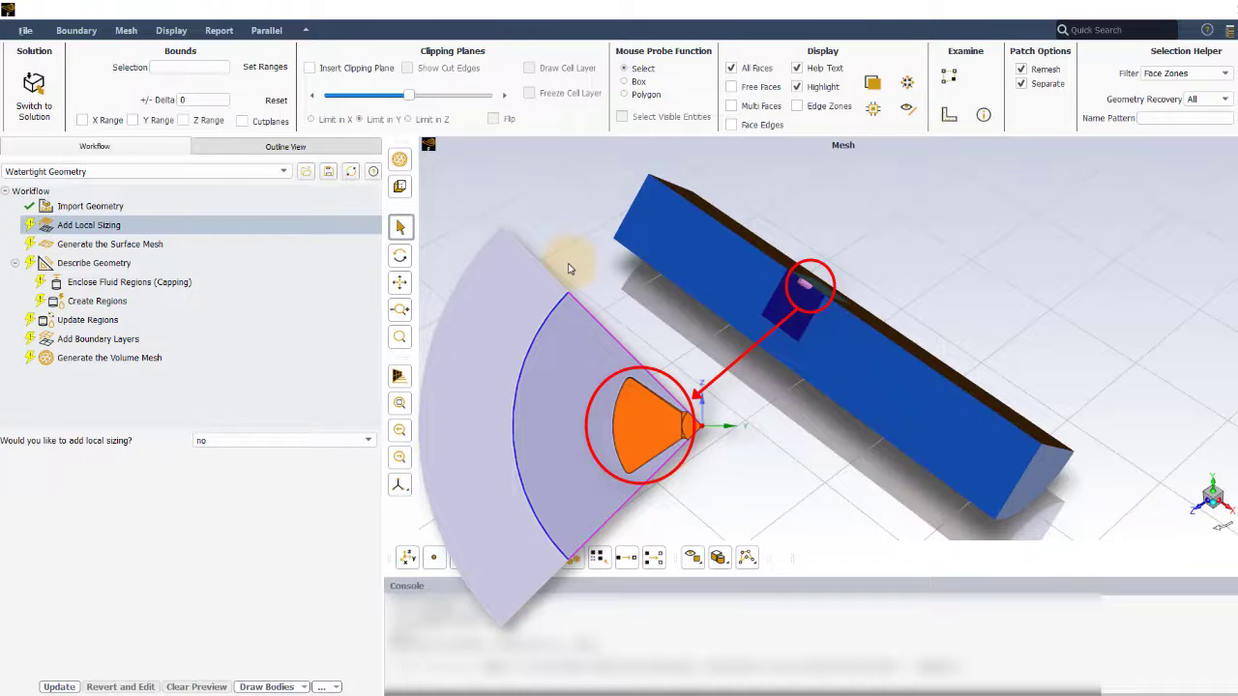
- Add a 1 mm Face Size local sizing, facesize_1, on the fan label
left_click(362, 442)
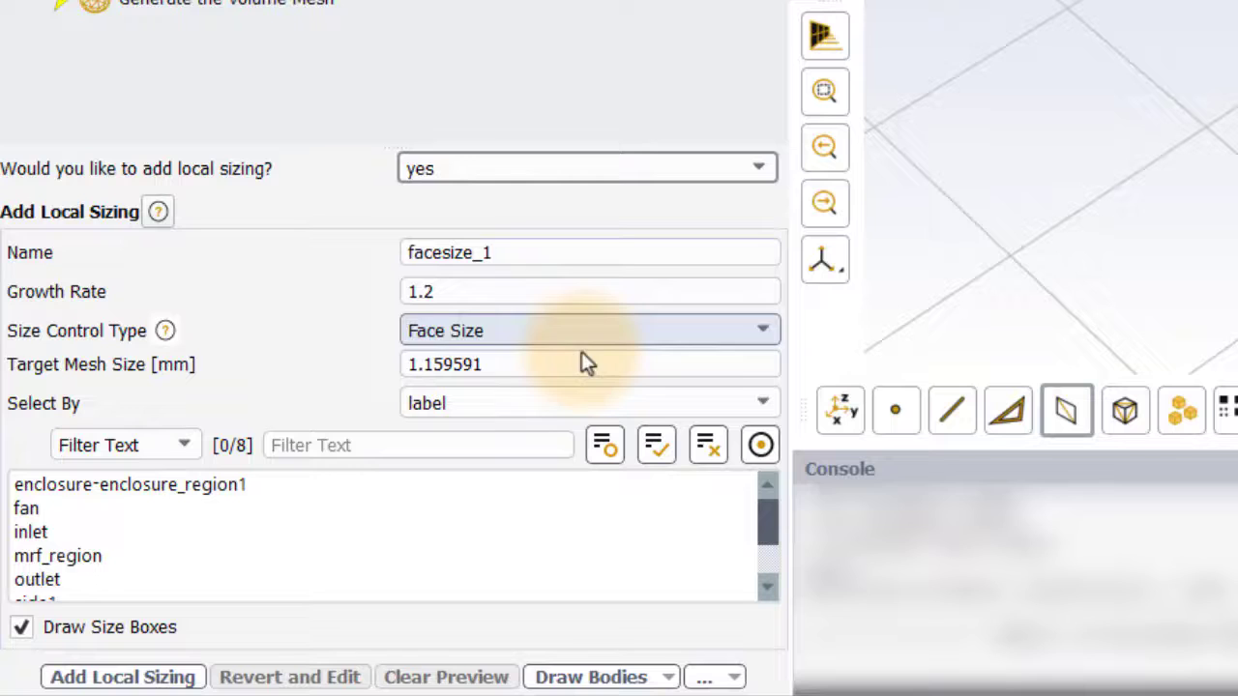
left_click_drag(584, 365, 411, 365)
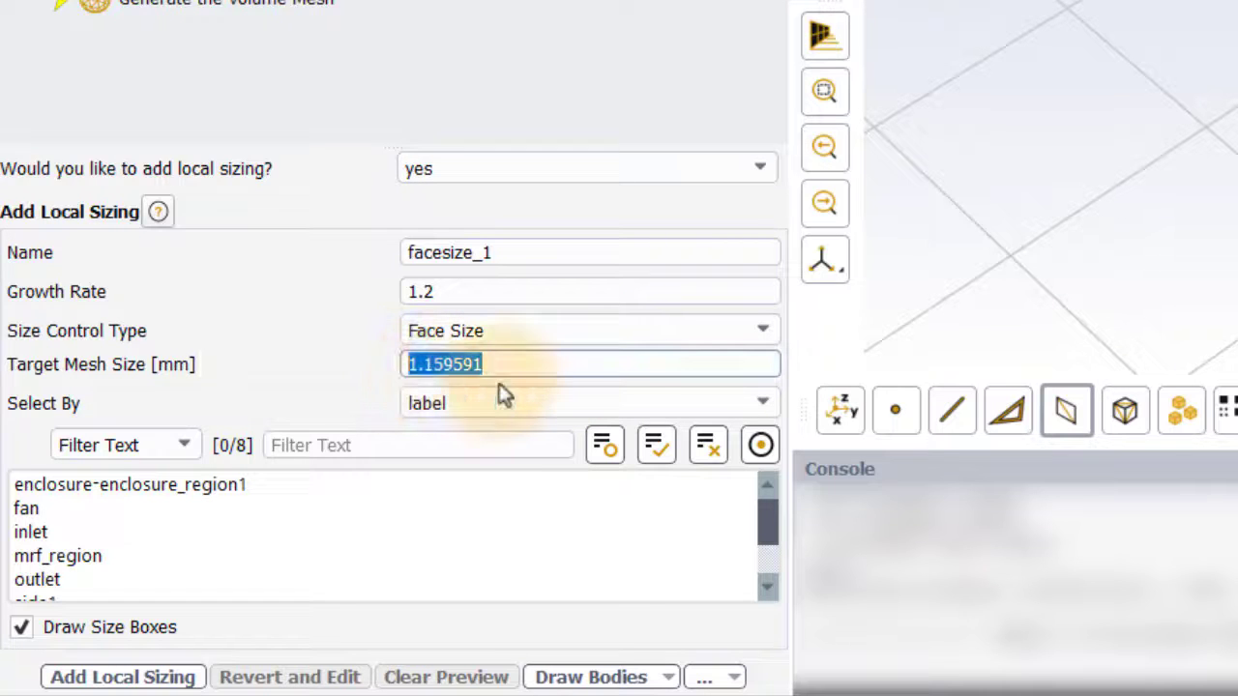
type("1")
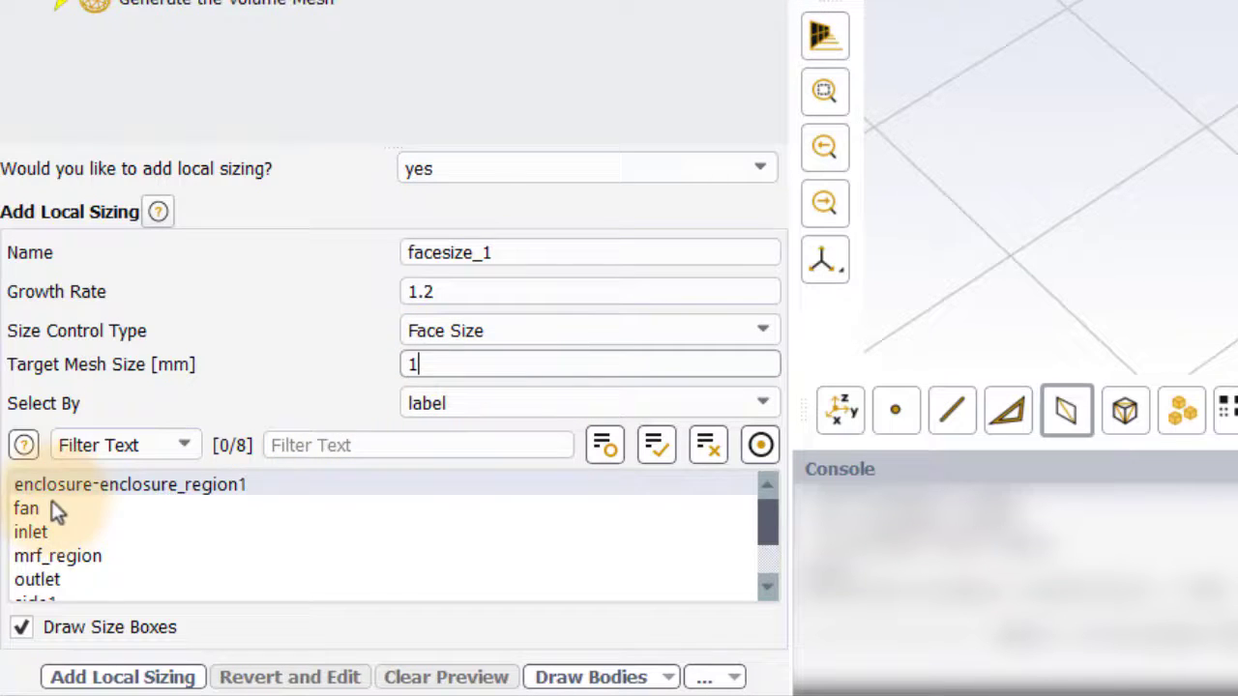
left_click(40, 505)
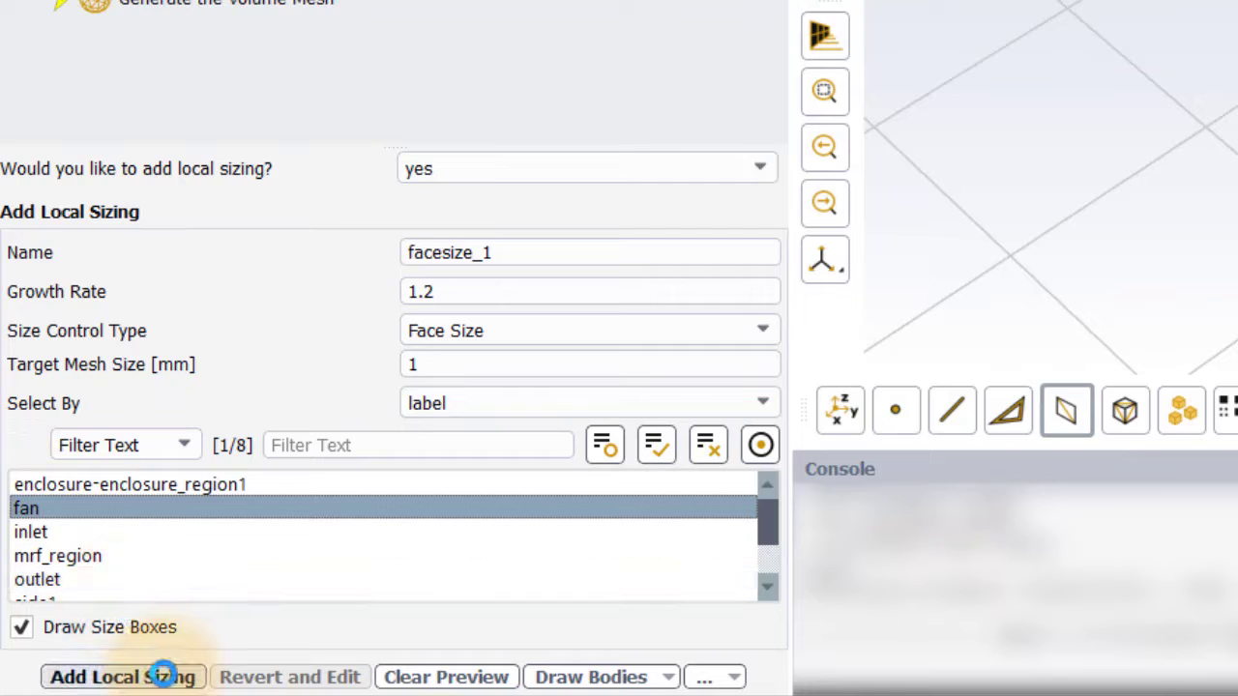
left_click(168, 682)
- Generate the surface mesh with minimum size 3, maximum size 15, and 2 cells per gap
left_click(174, 130)
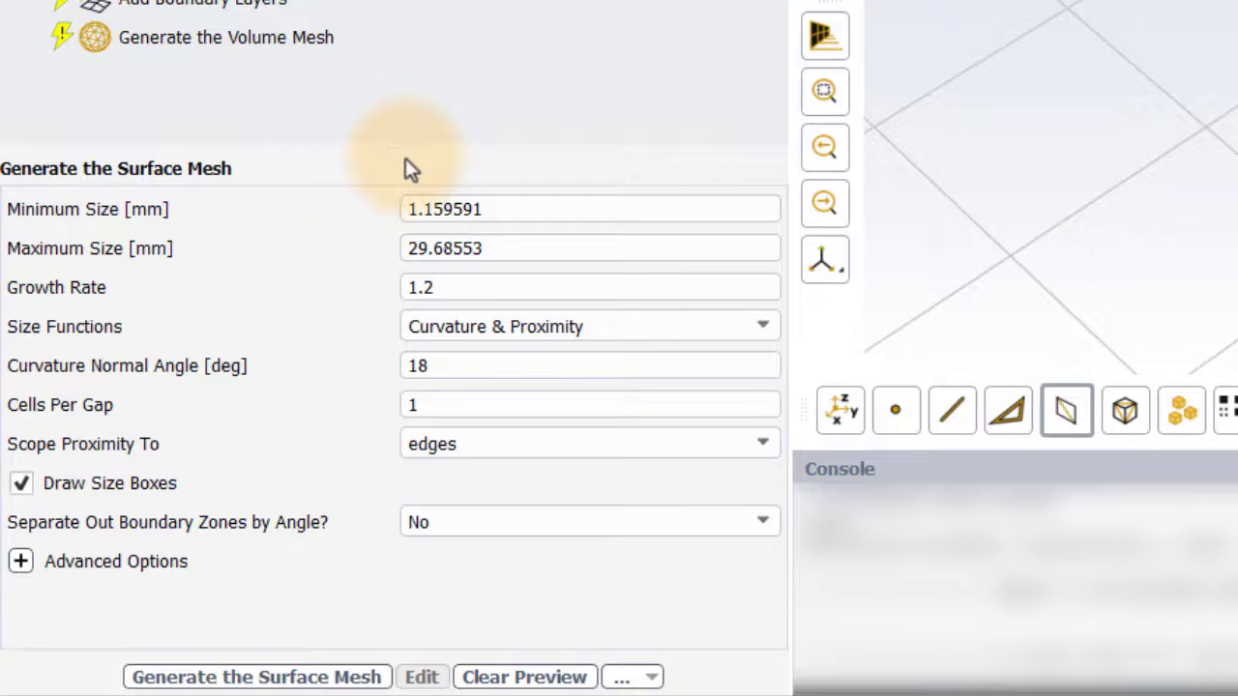
left_click_drag(489, 207, 380, 203)
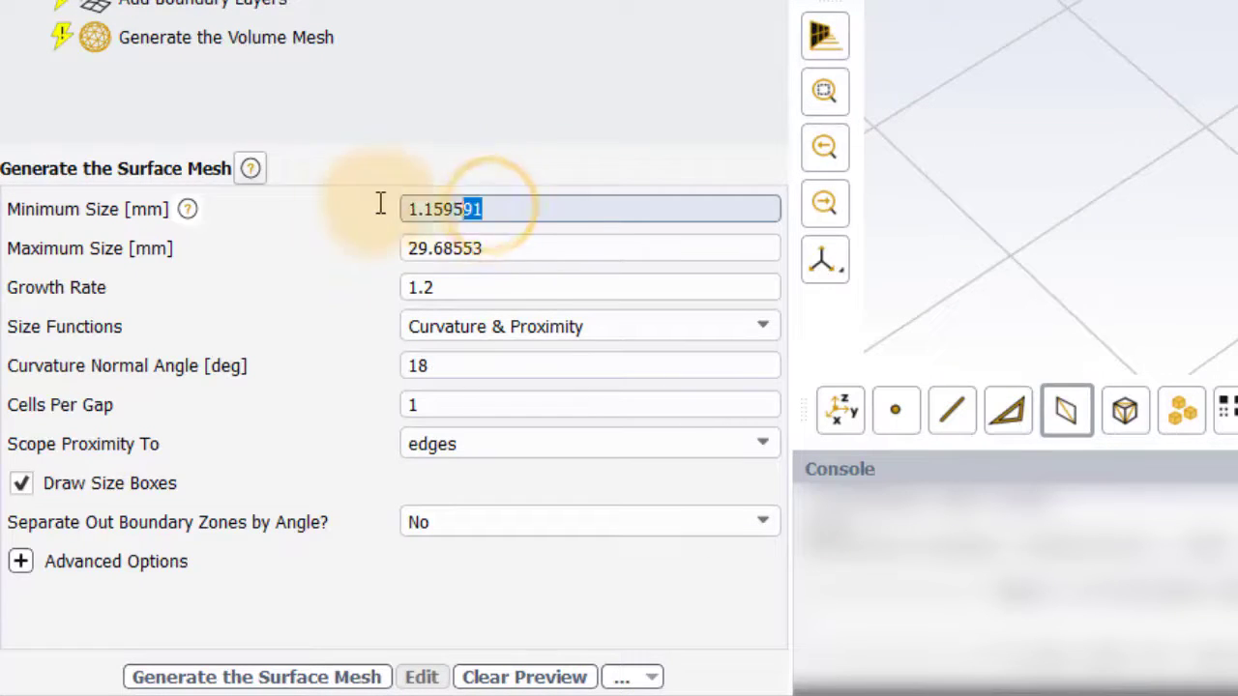
type("3")
left_click_drag(510, 250, 357, 250)
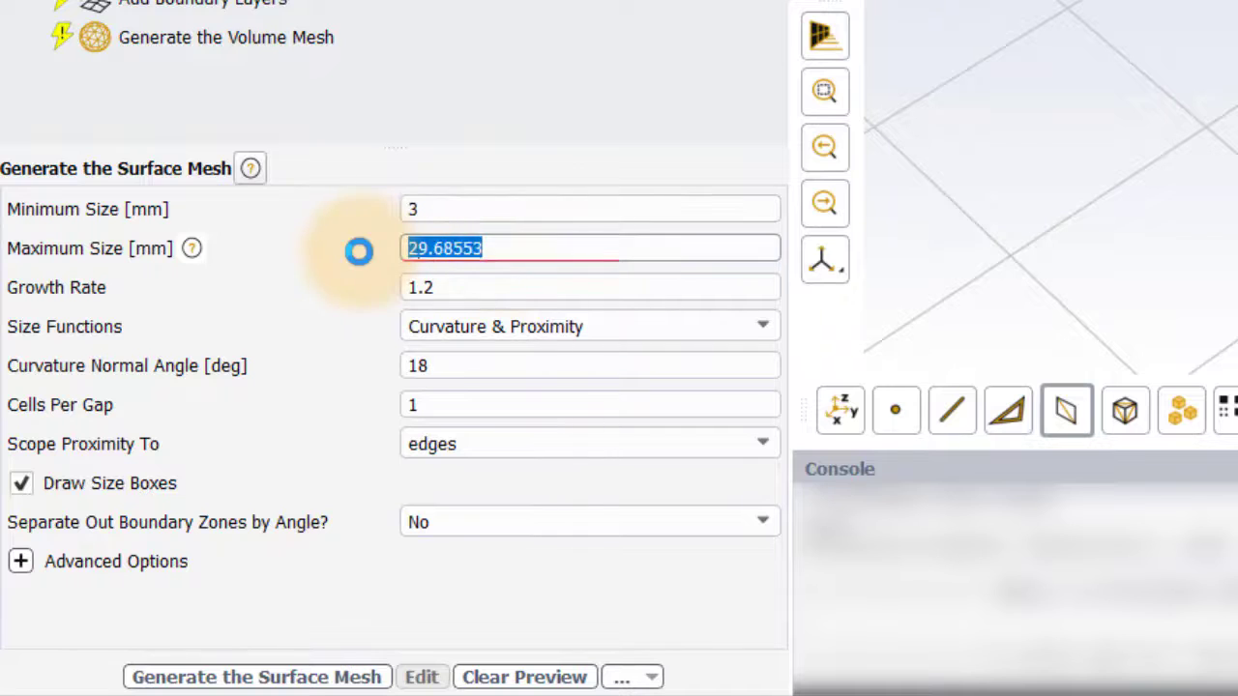
type("15")
left_click_drag(497, 414, 387, 406)
type("2")
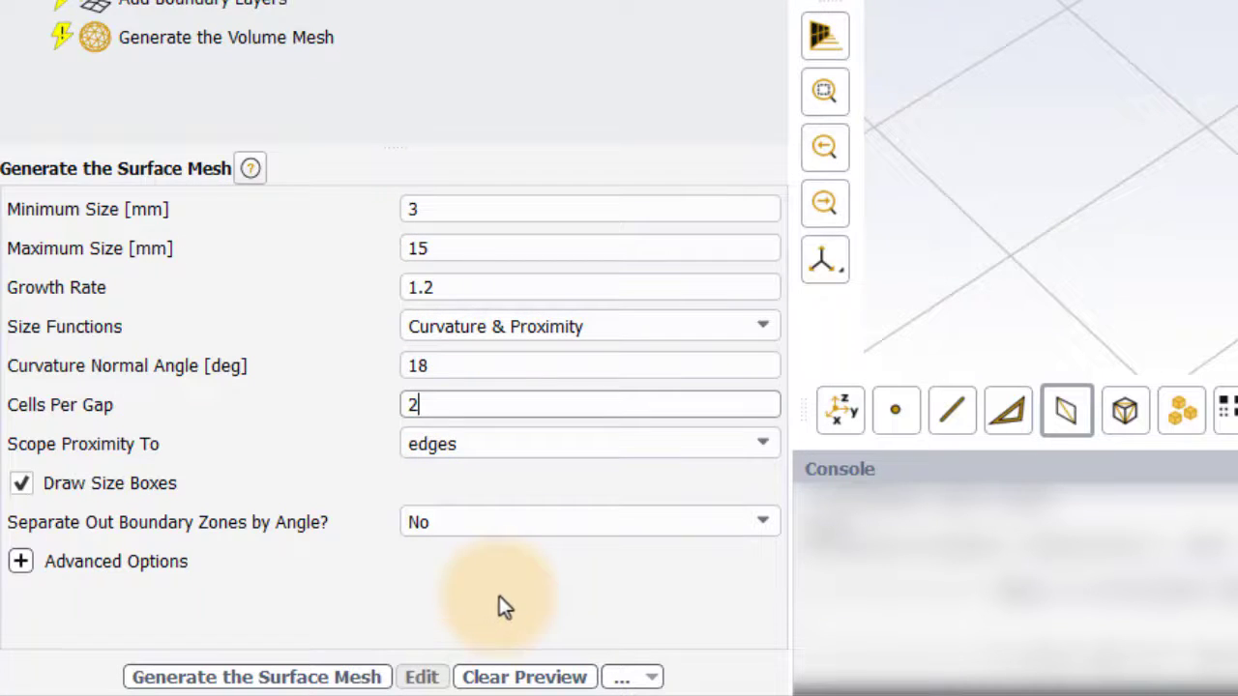
left_click(338, 677)
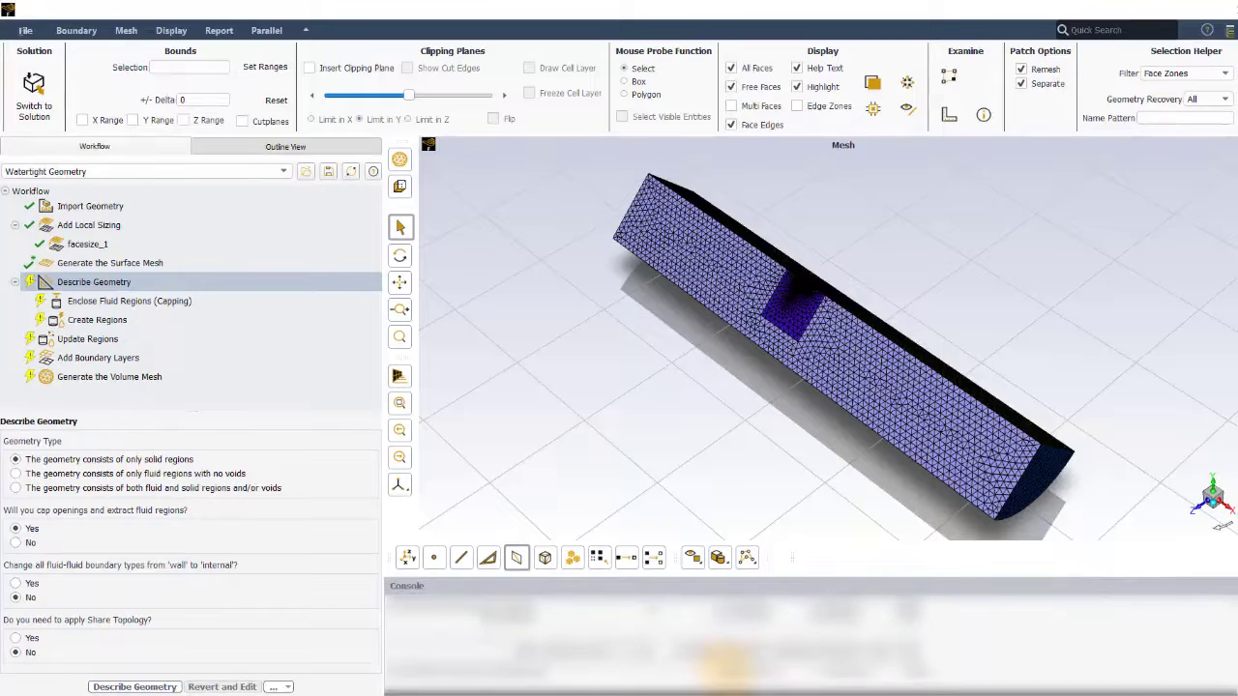
- Insert a Set Up Periodic Boundaries task right after Generate the Surface Mesh
left_click(102, 265)
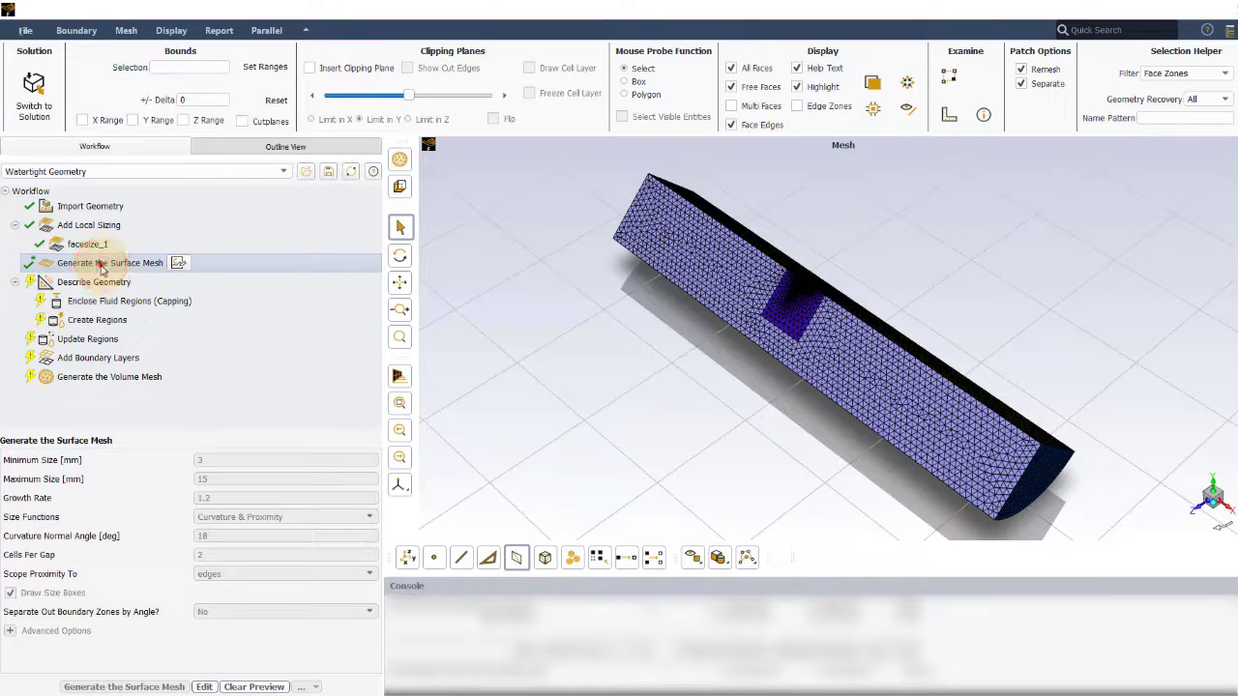
right_click(102, 266)
mouse_move(145, 274)
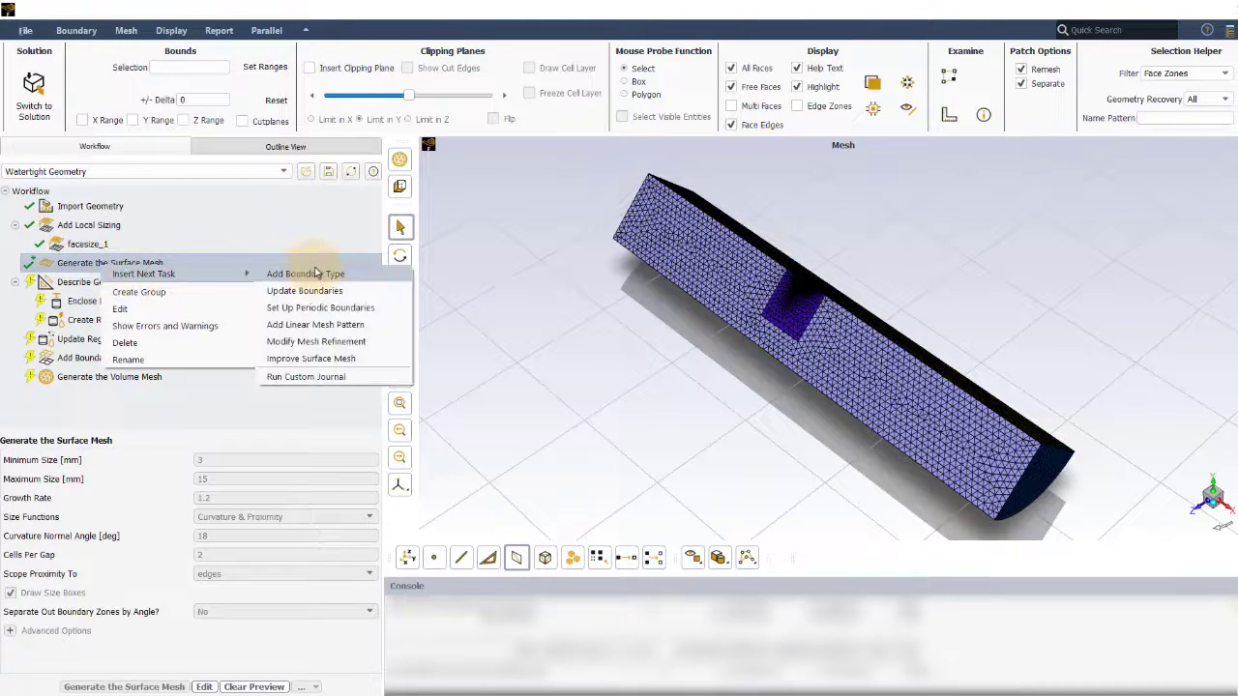
left_click(319, 308)
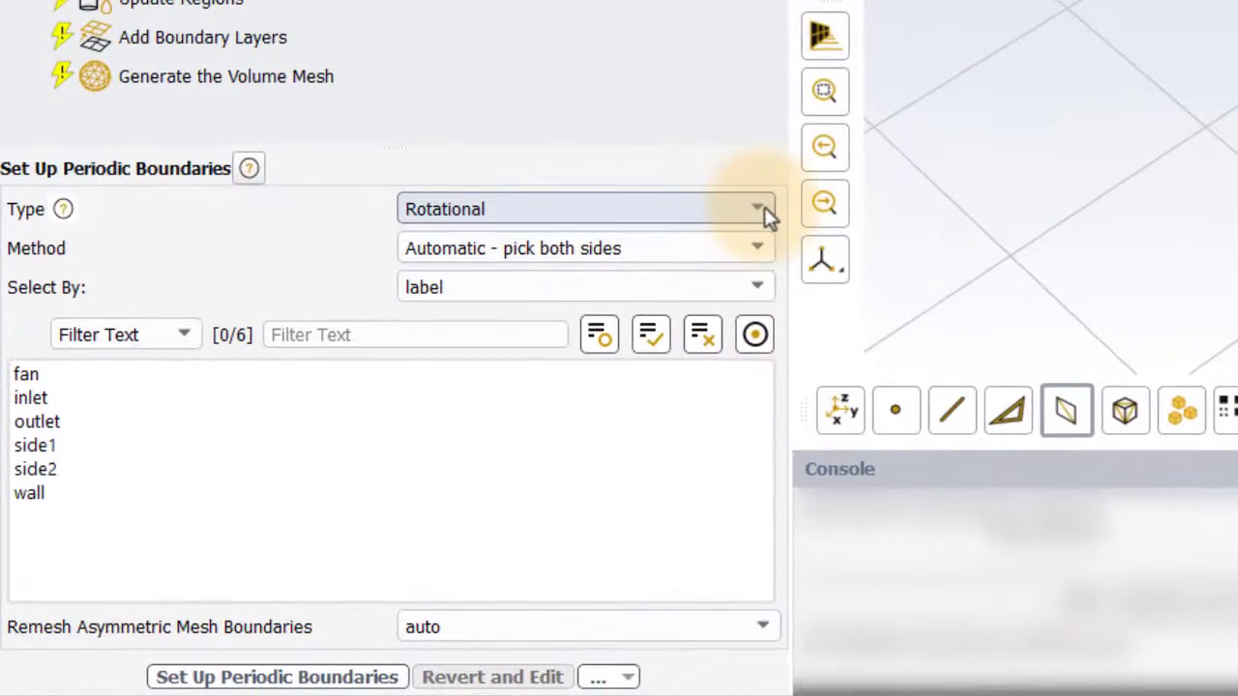
- Keep Rotational type and Automatic pairing, and select side1 and side2 as the periodic faces
left_click(612, 305)
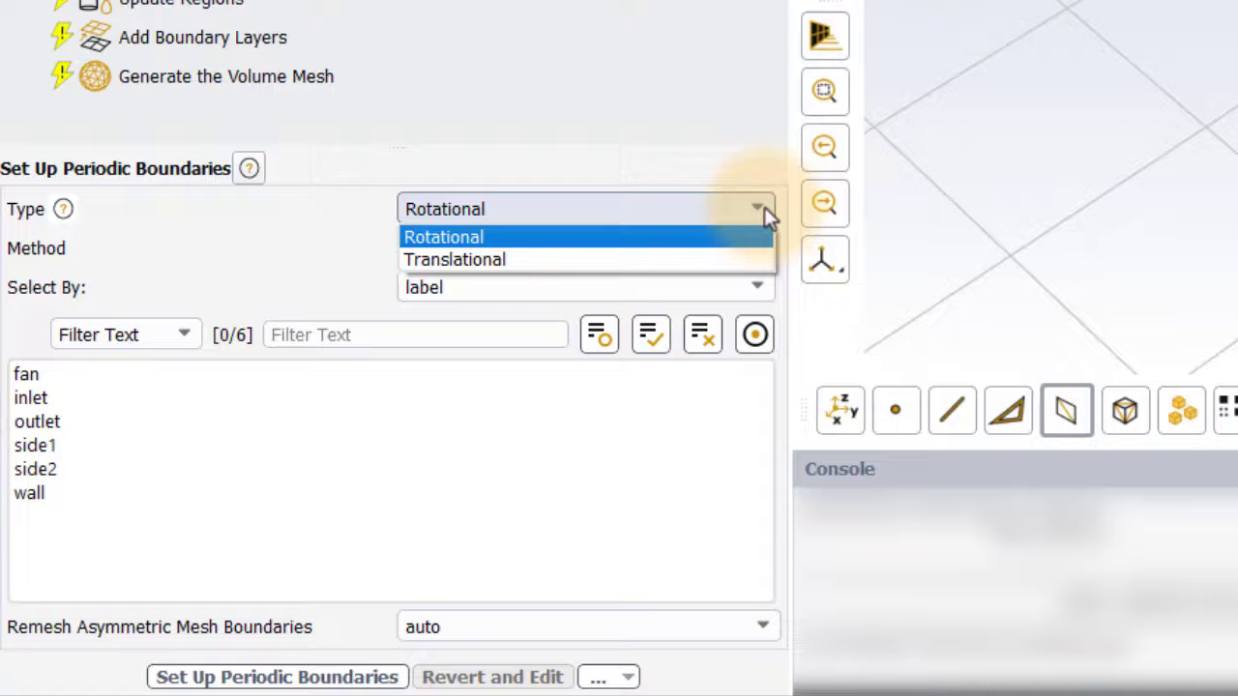
left_click(764, 207)
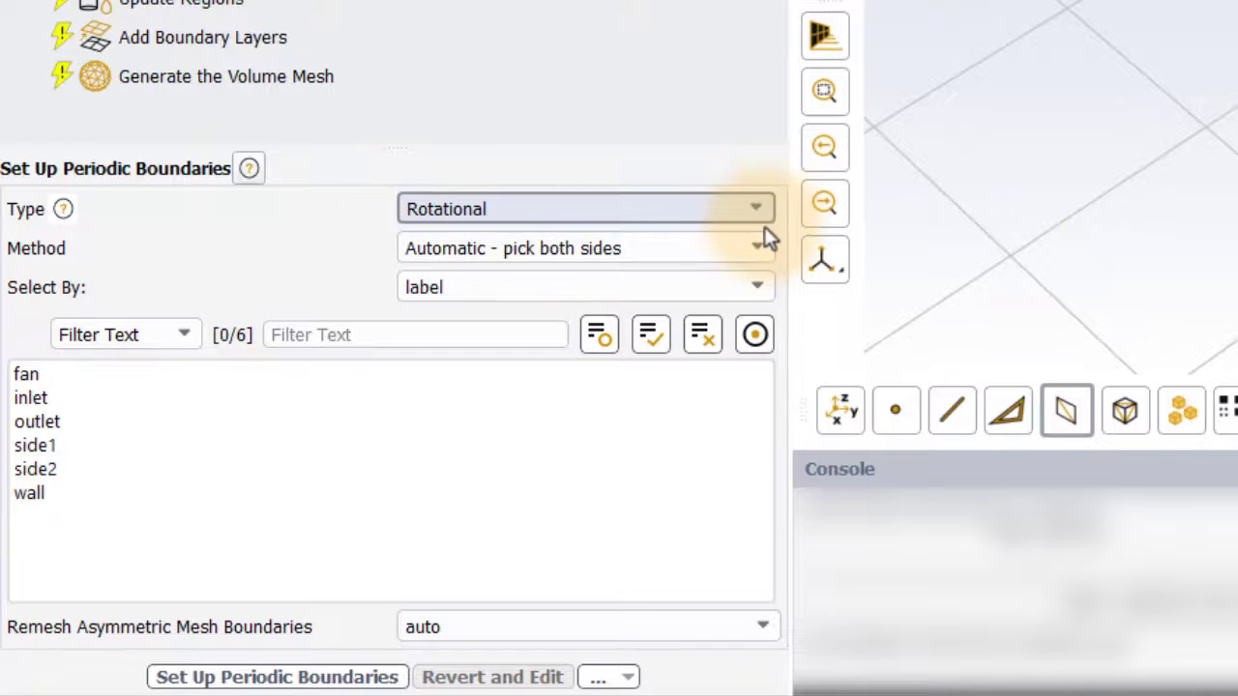
left_click(762, 244)
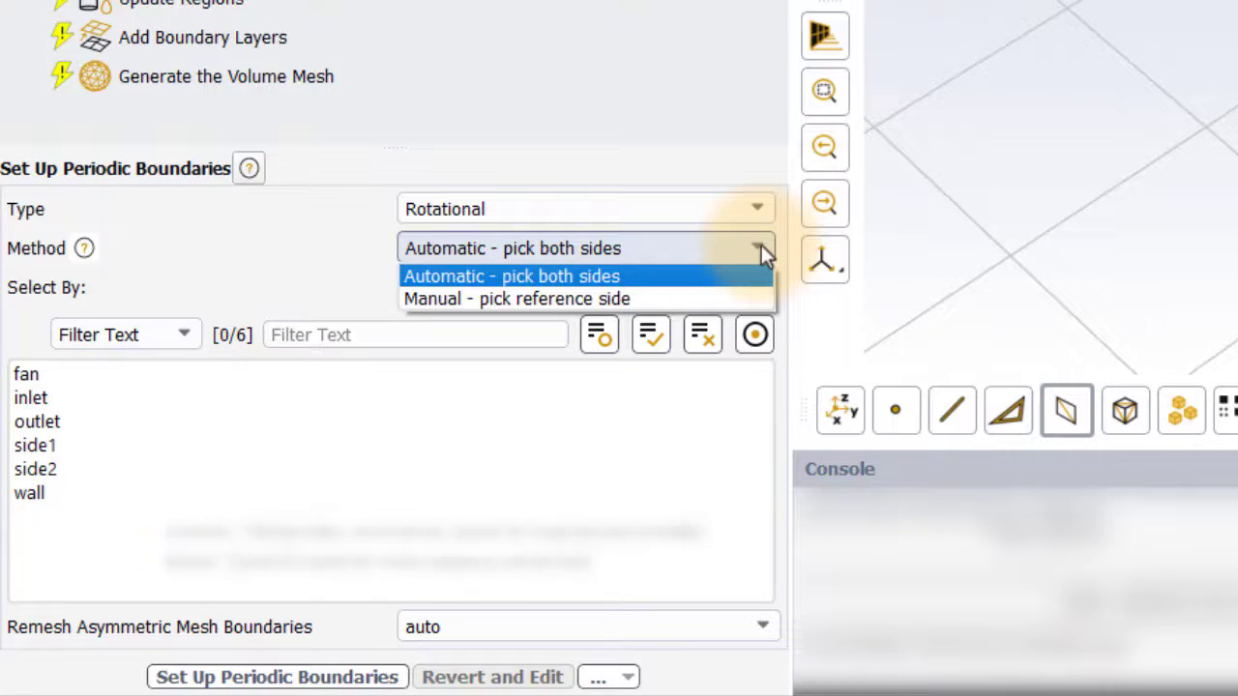
left_click(761, 245)
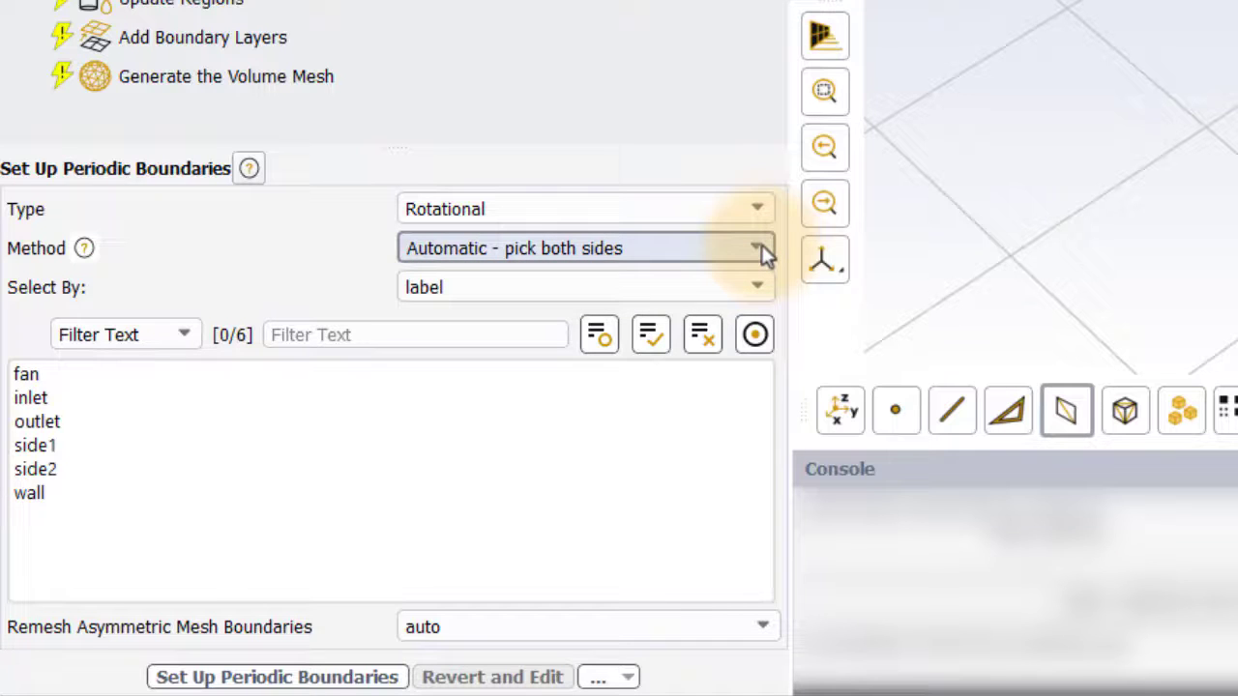
left_click(50, 445)
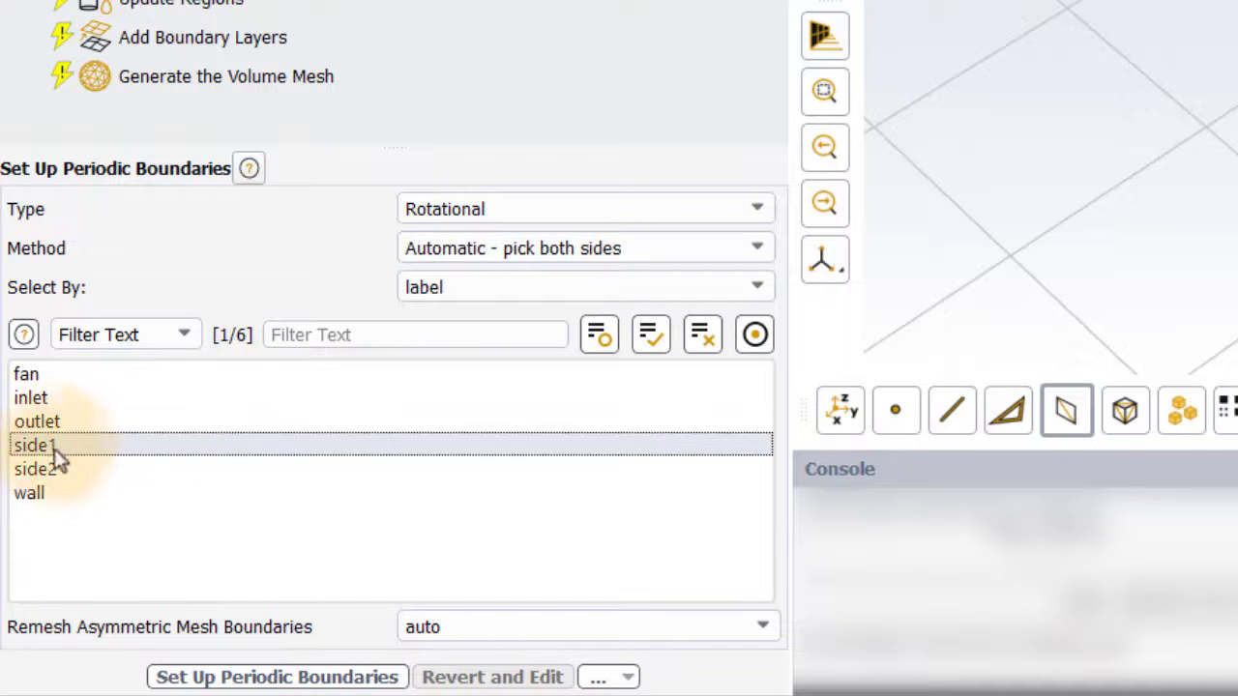
left_click(48, 467)
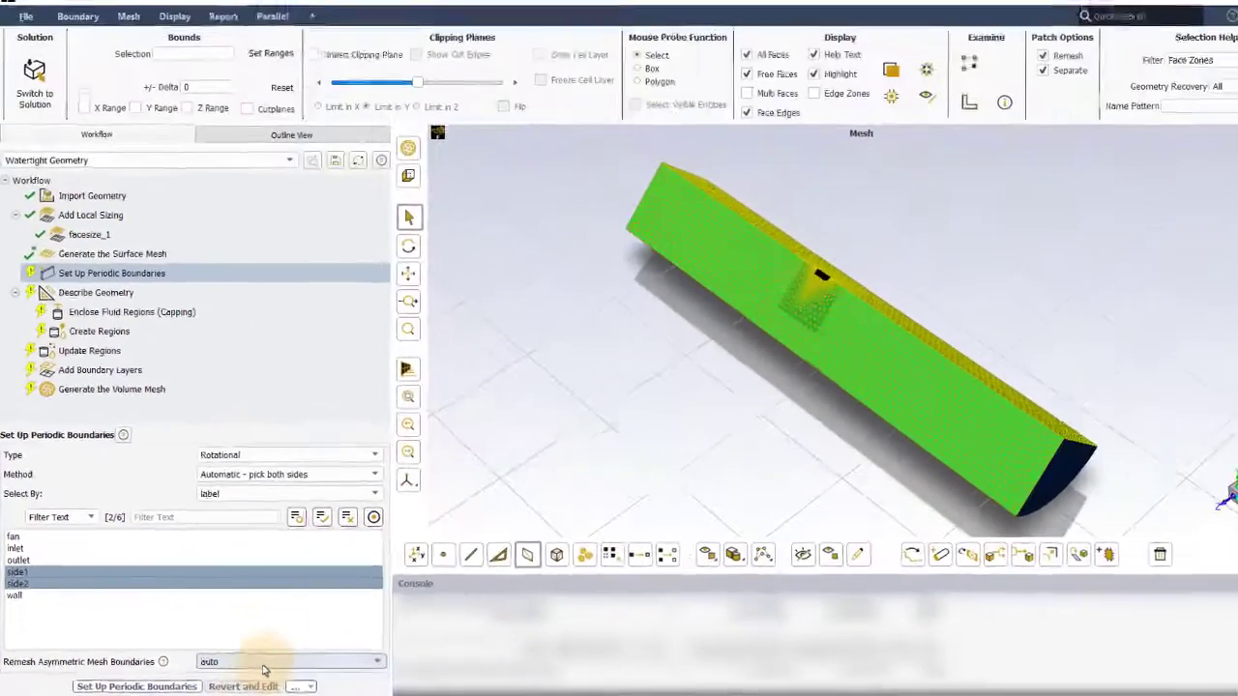
- Apply the periodicity, then describe the geometry as fluid-only, no voids, with internal fluid-fluid boundaries
left_click(186, 687)
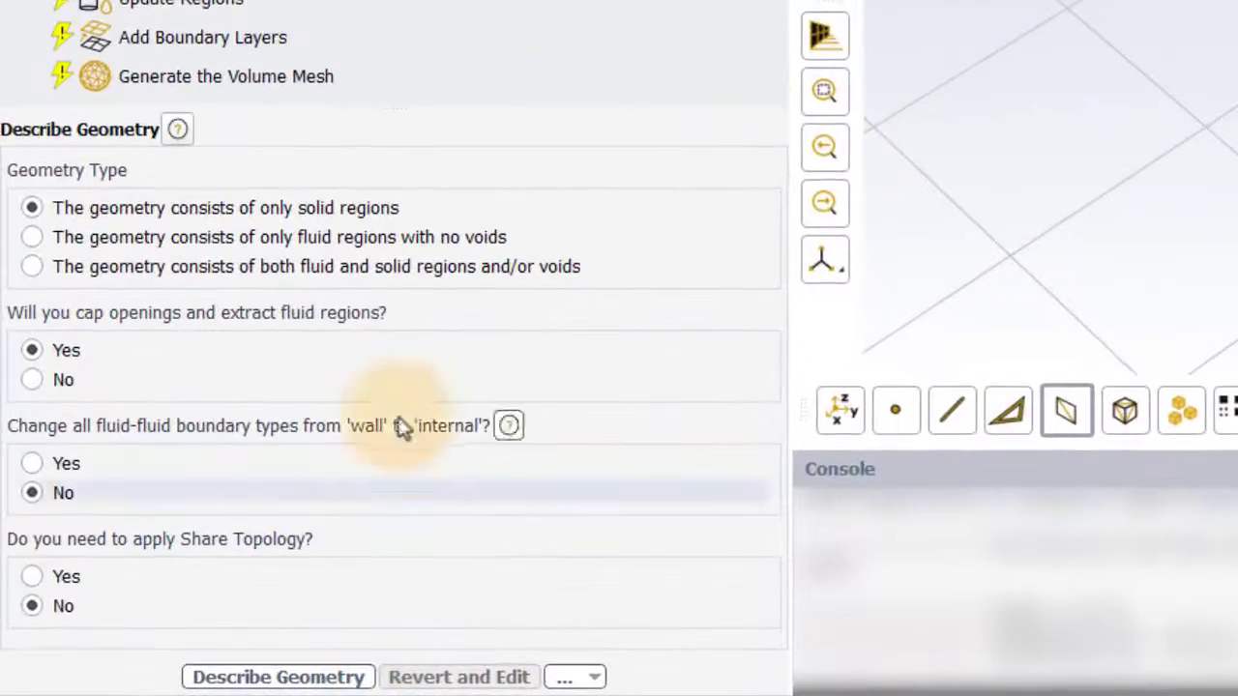
left_click(121, 241)
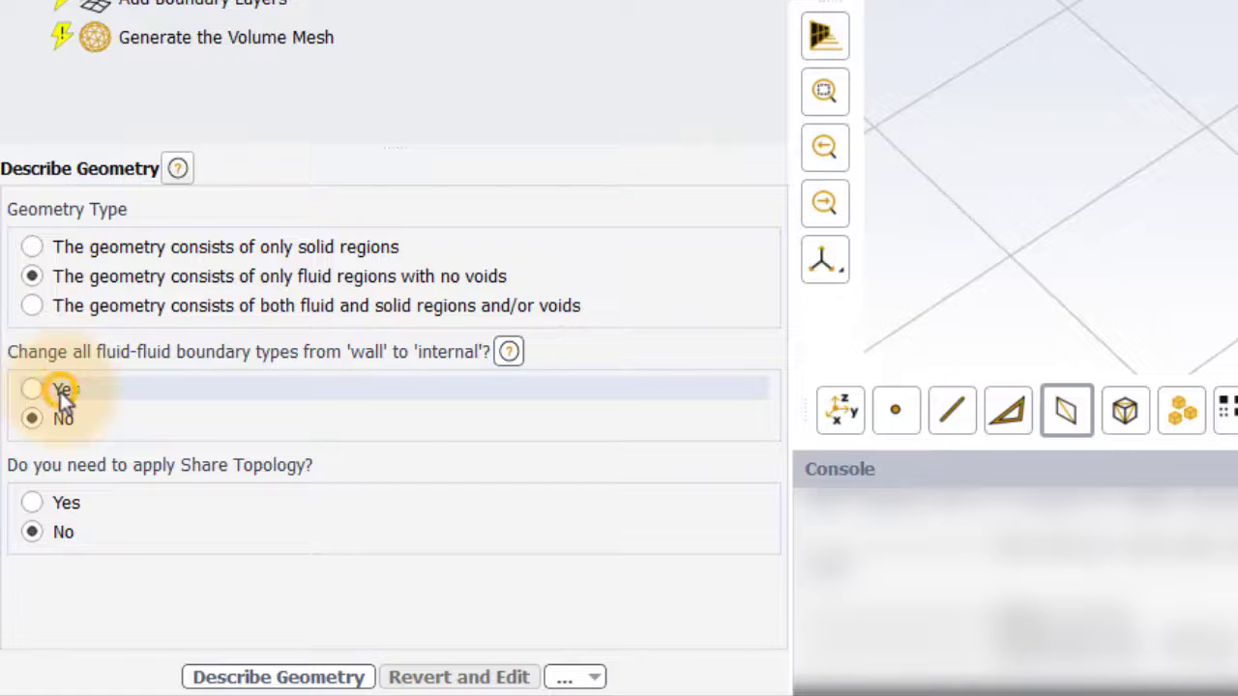
left_click(60, 392)
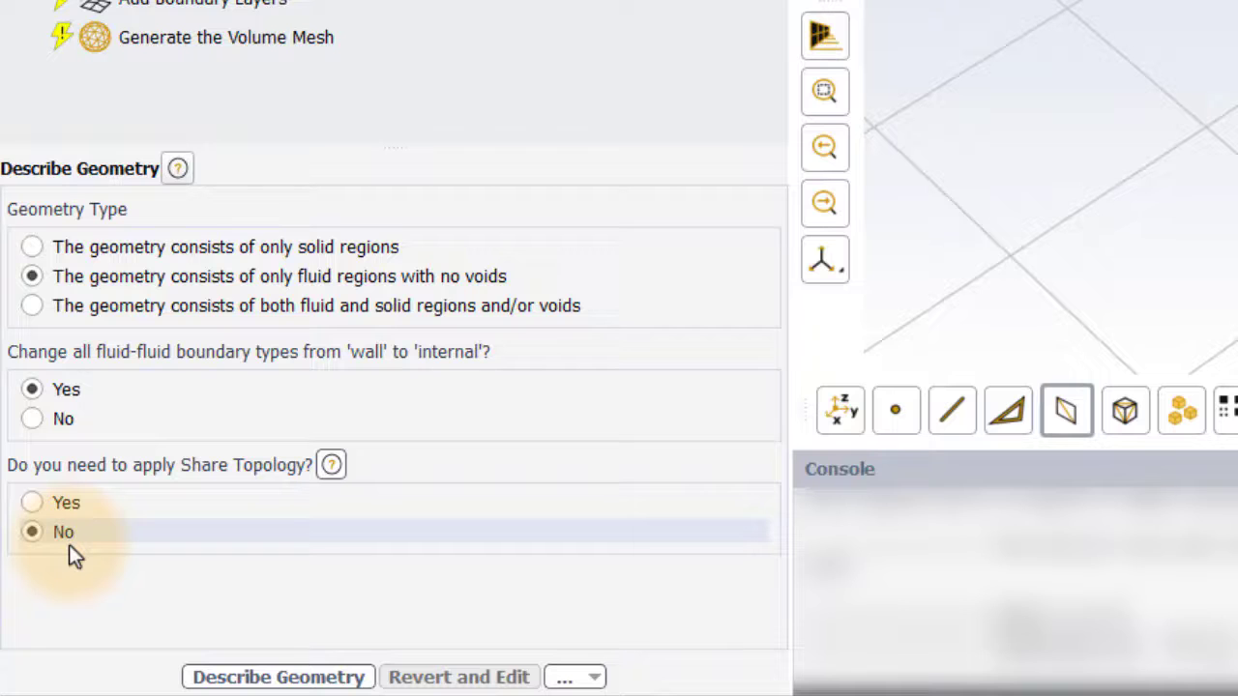
left_click(276, 677)
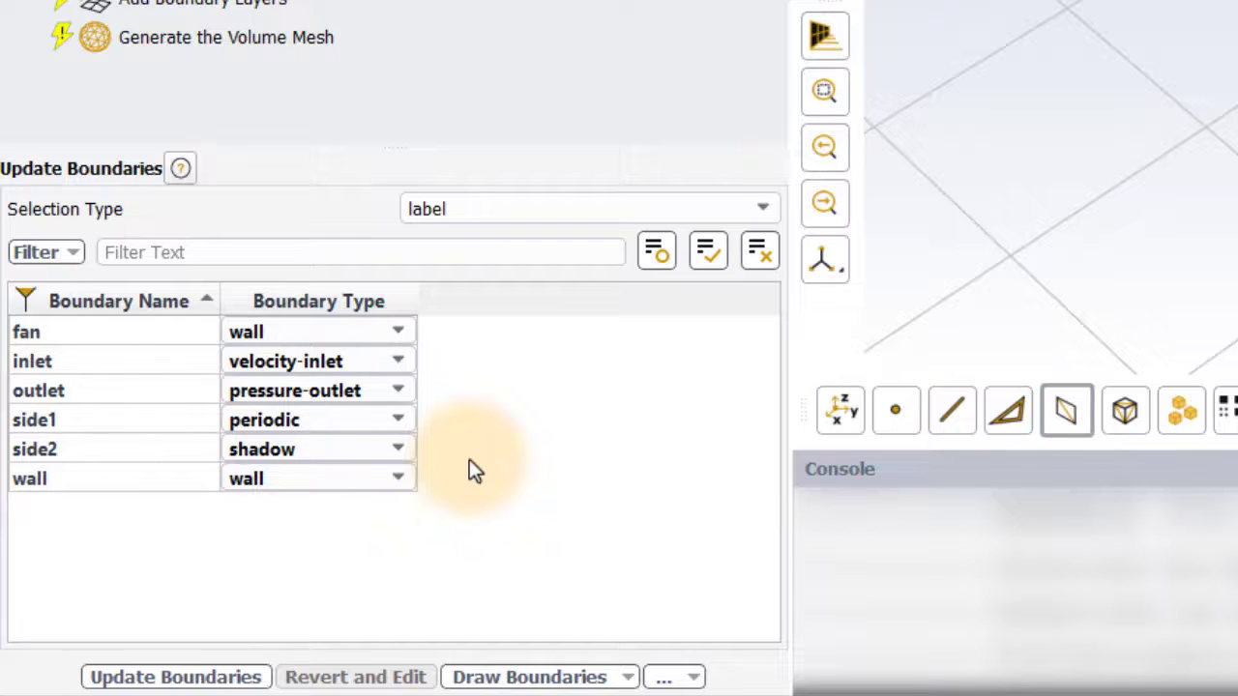
- Accept side1 as periodic with side2 as shadow, and keep both regions as fluid
left_click(203, 680)
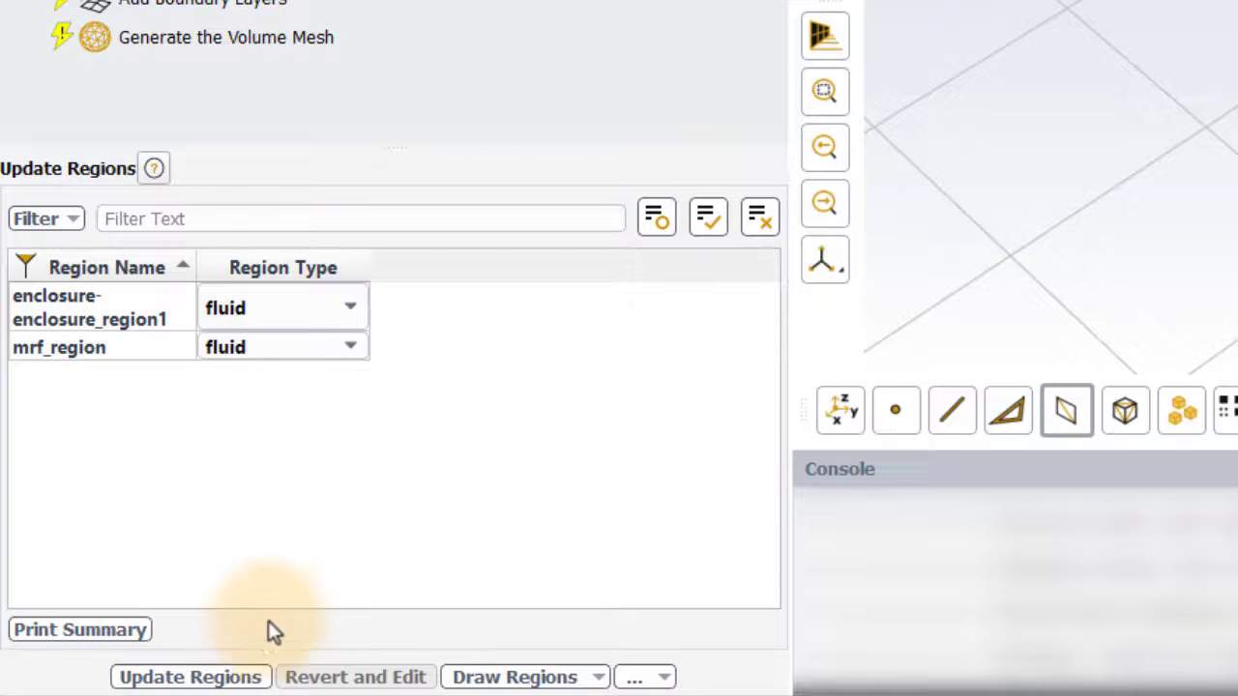
left_click(222, 677)
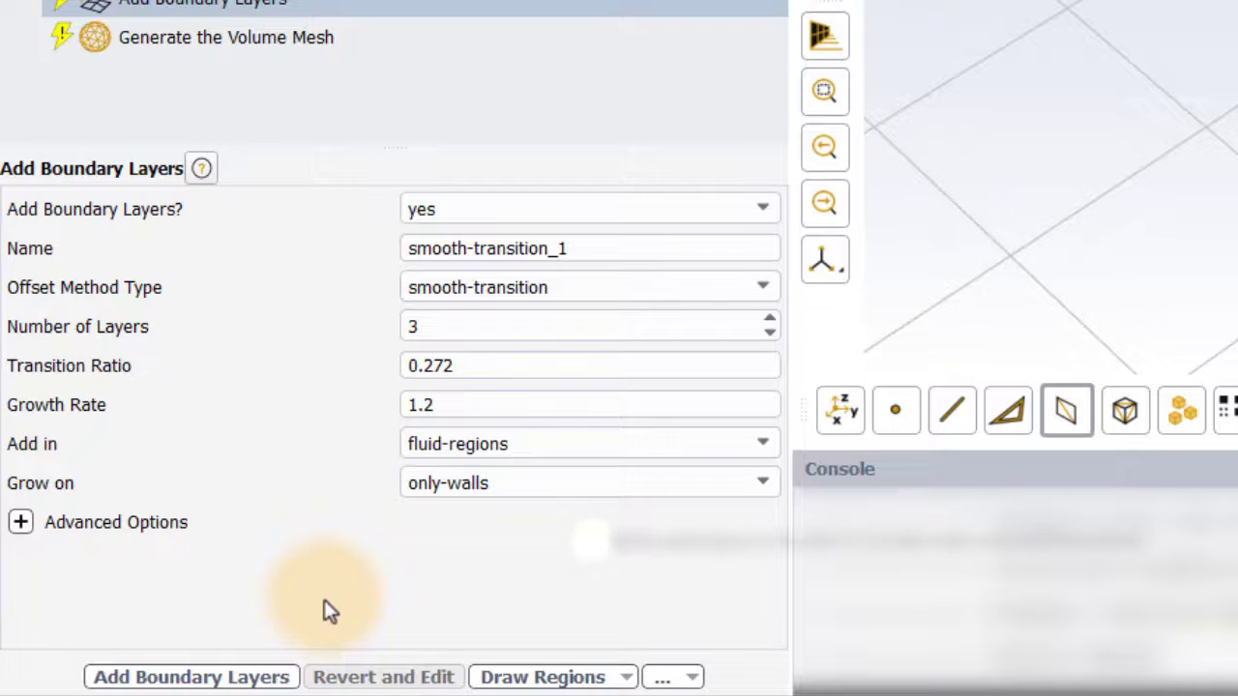
- Add five smooth-transition boundary layers, then move on to the volume mesh step
left_click_drag(437, 327, 401, 326)
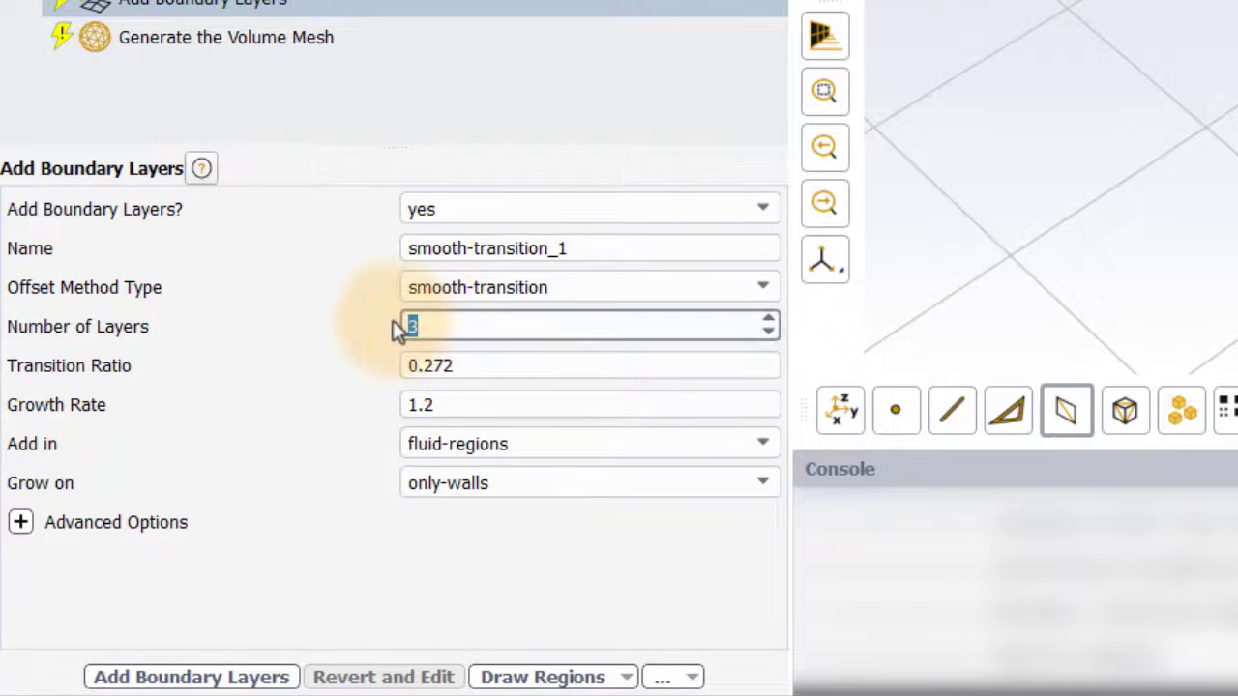
type("5")
left_click(475, 573)
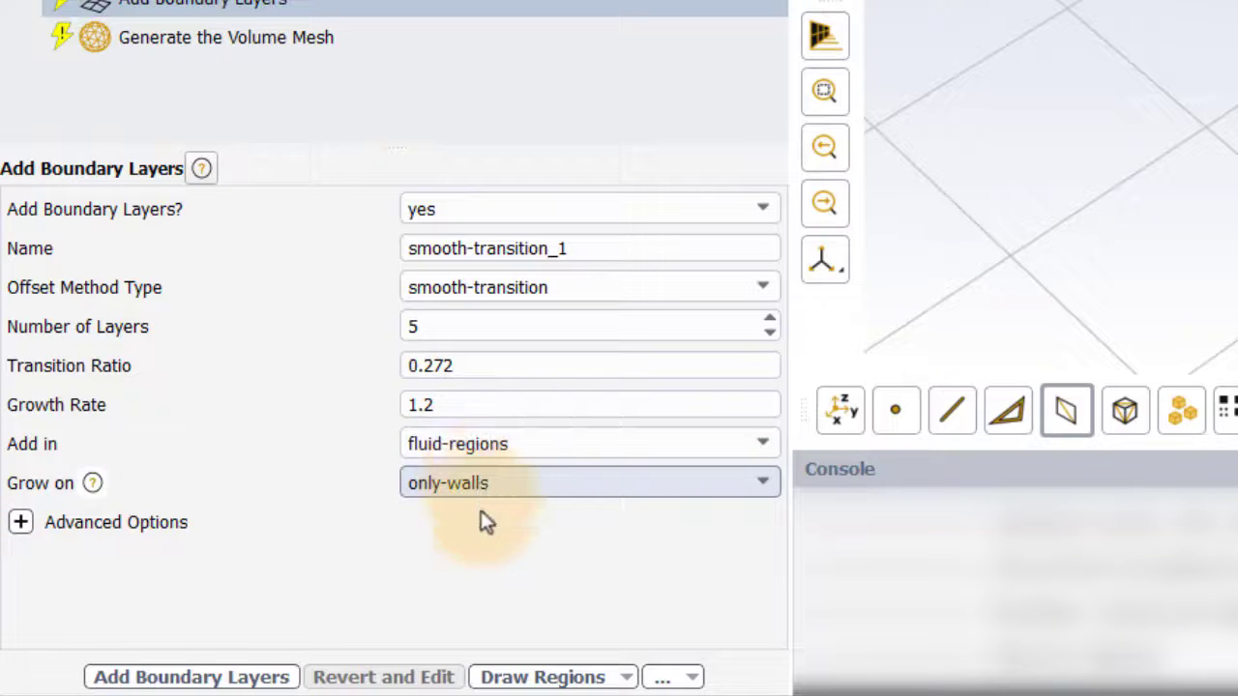
left_click(213, 677)
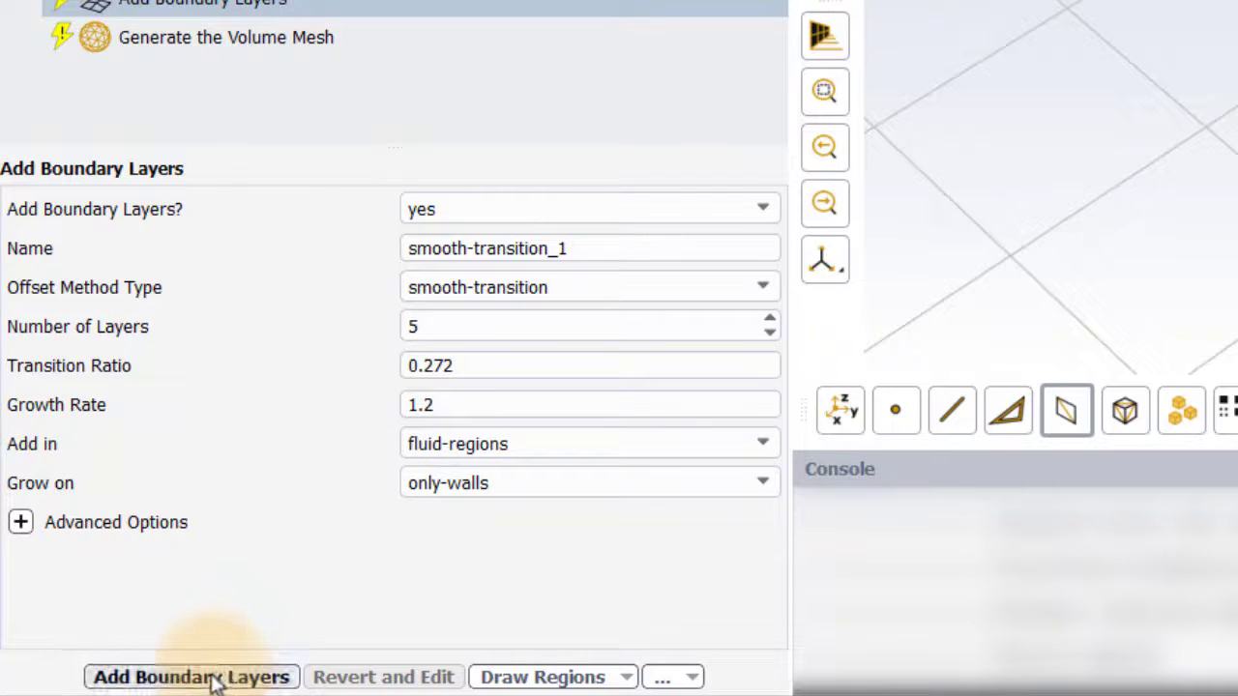
left_click(212, 677)
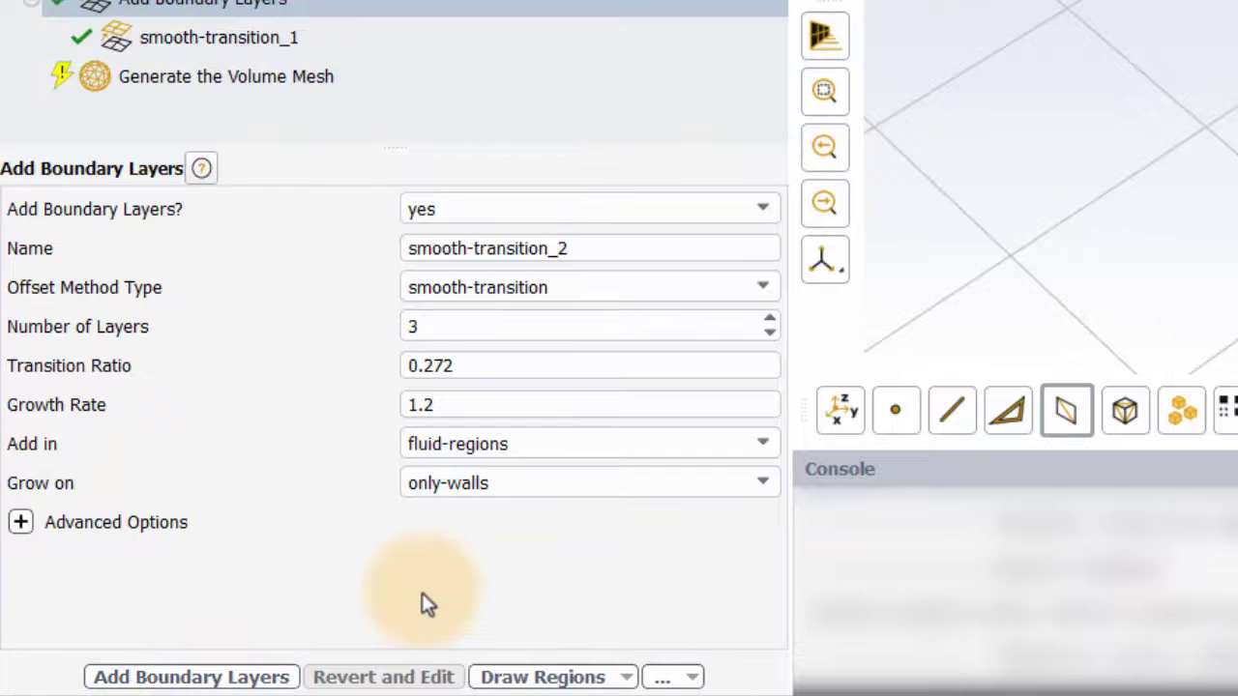
left_click(198, 61)
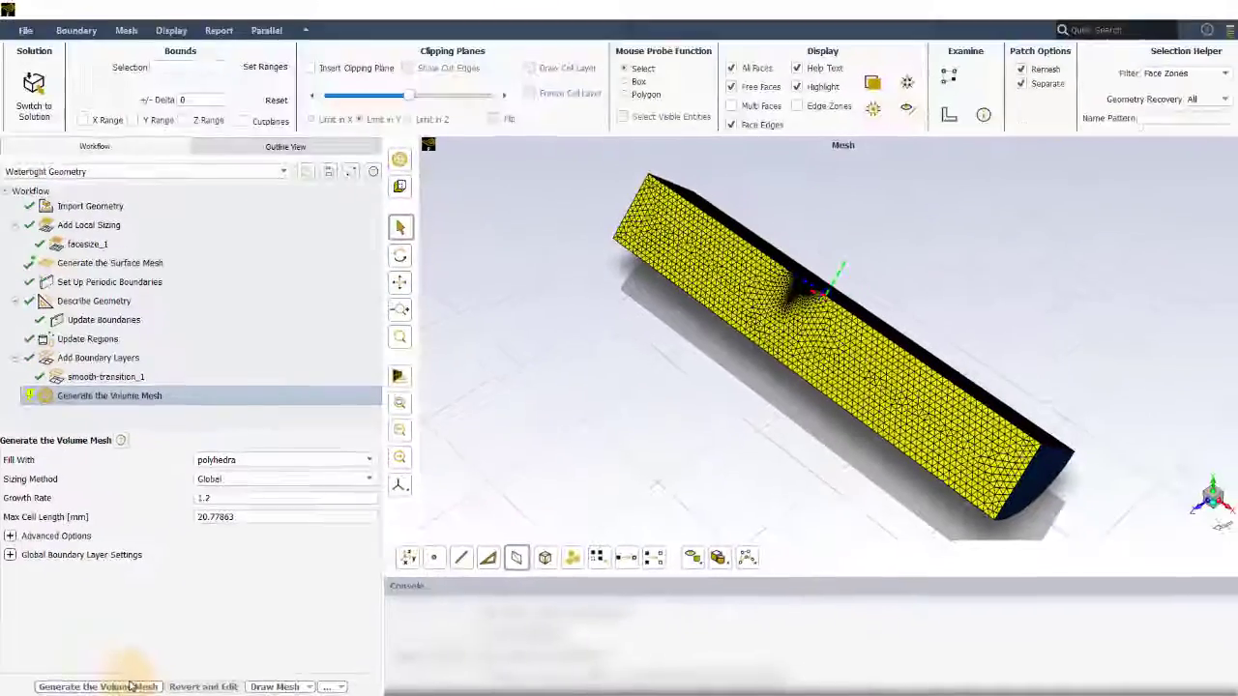
- Generate the 80,138-cell polyhedral volume mesh and zoom in to inspect it
left_click(124, 688)
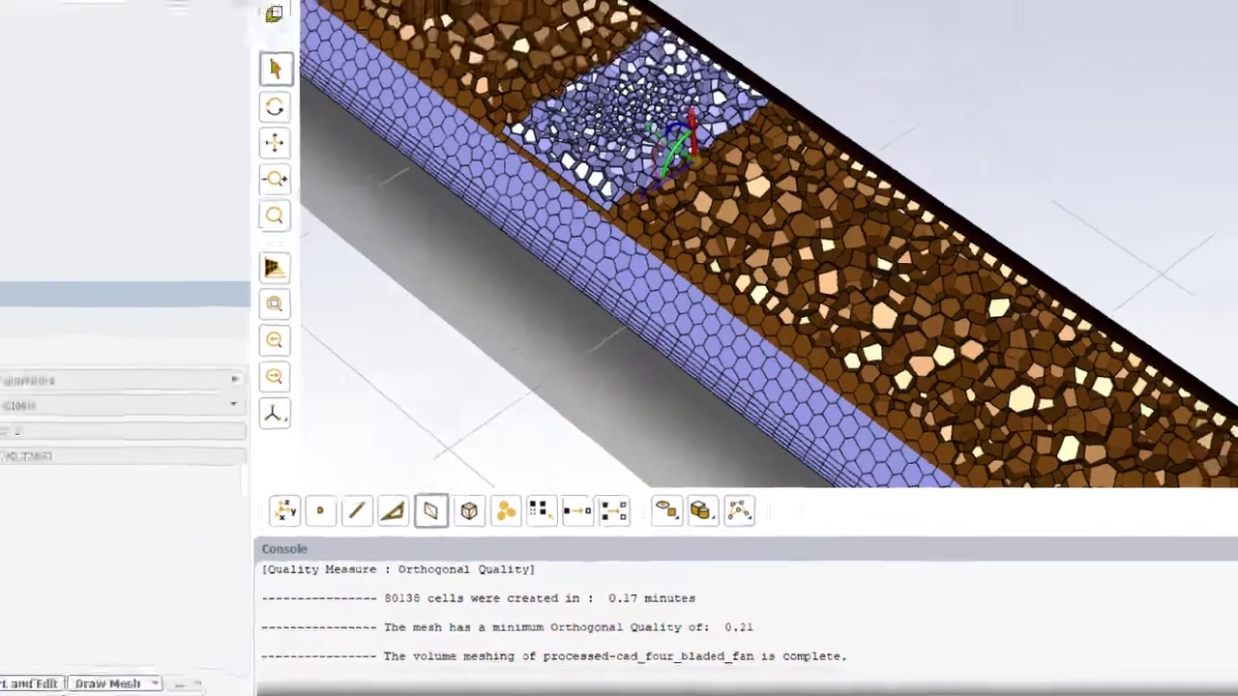
scroll(673, 185, "up", 2)
scroll(639, 219, "up", 3)
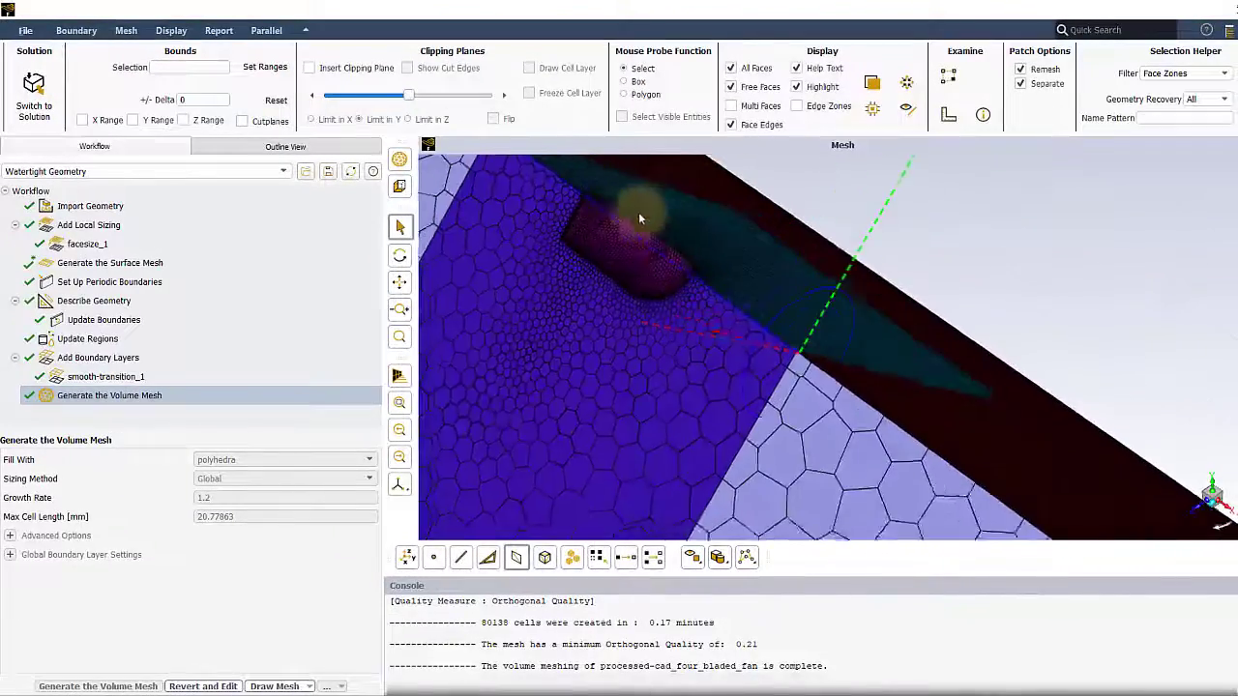